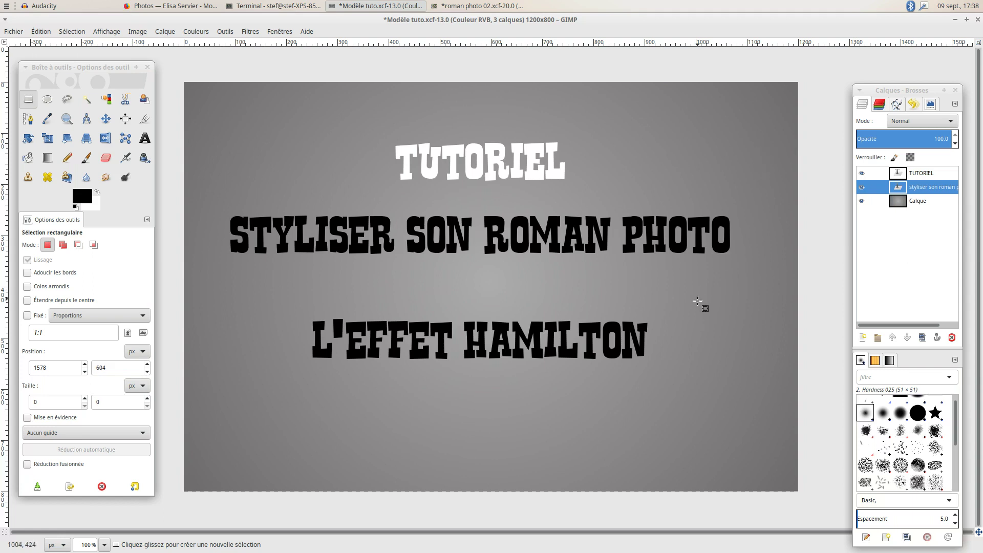
- Switch to Firefox to view the soft, hazy reference photo of a reclining woman
click(166, 7)
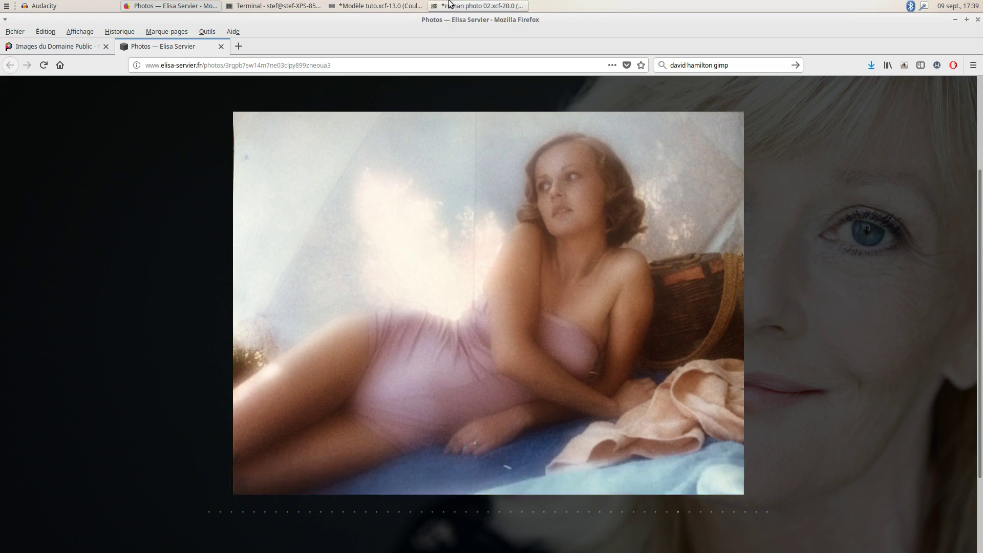
- Visit the PIXNIO free-images tab in Firefox, then return to the 'roman photo 02' comic
click(450, 6)
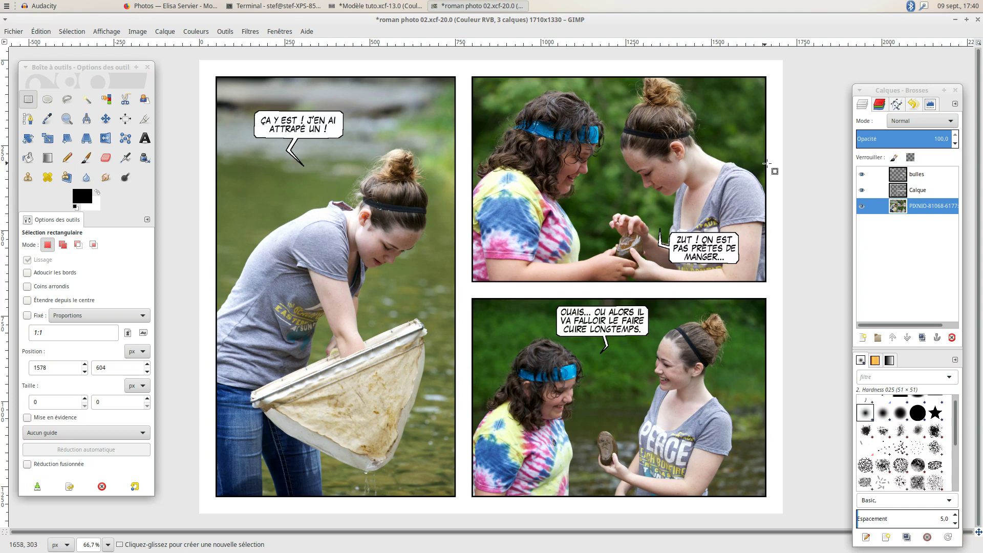
click(164, 6)
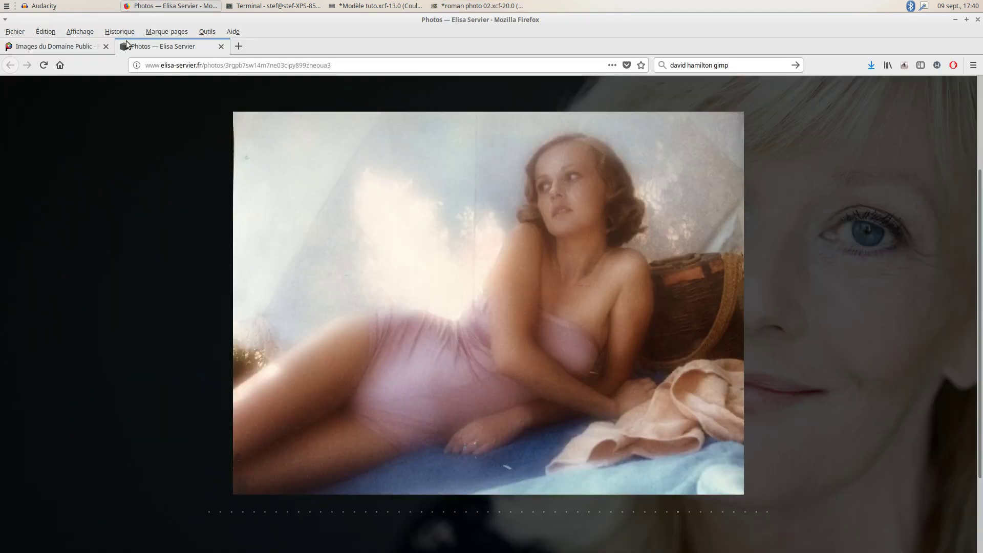
click(61, 45)
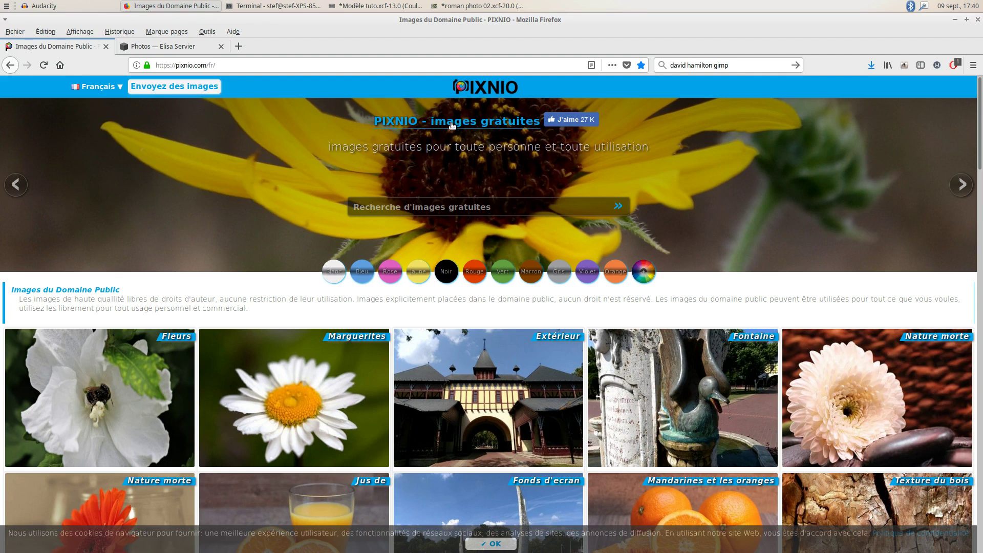
click(450, 7)
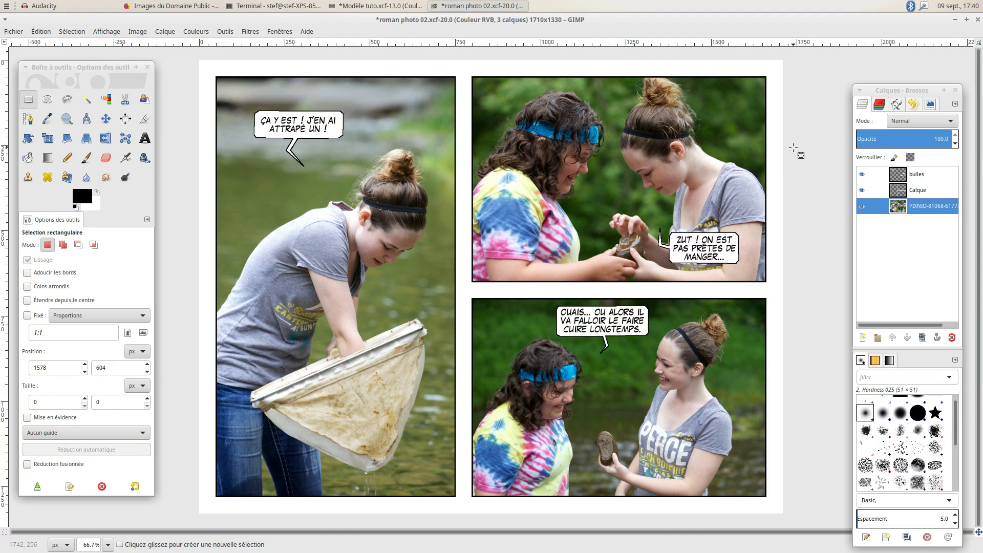
- Hide the bulles speech-bubble layer and the Calque page-and-frame layer, leaving only the panel photos
click(862, 175)
click(862, 175)
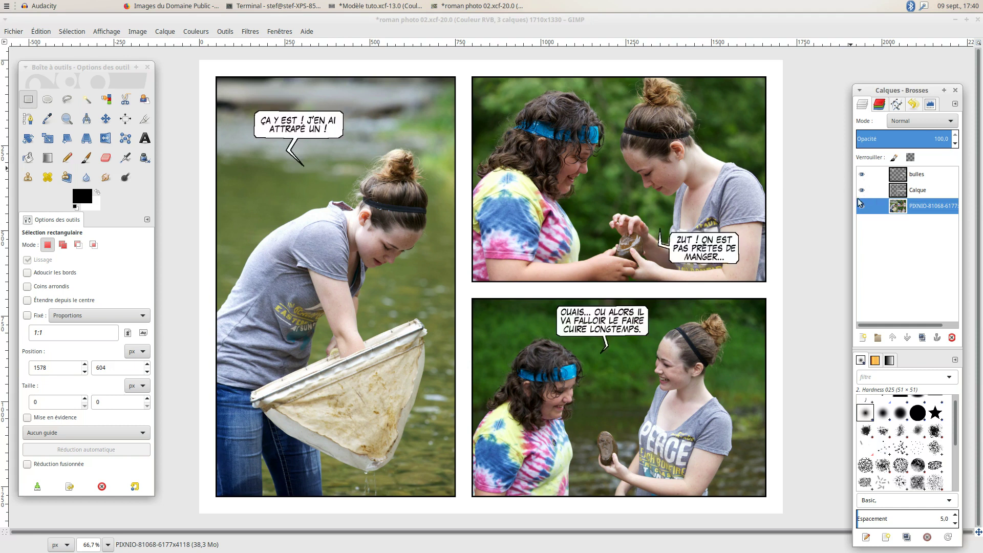
click(861, 190)
click(861, 190)
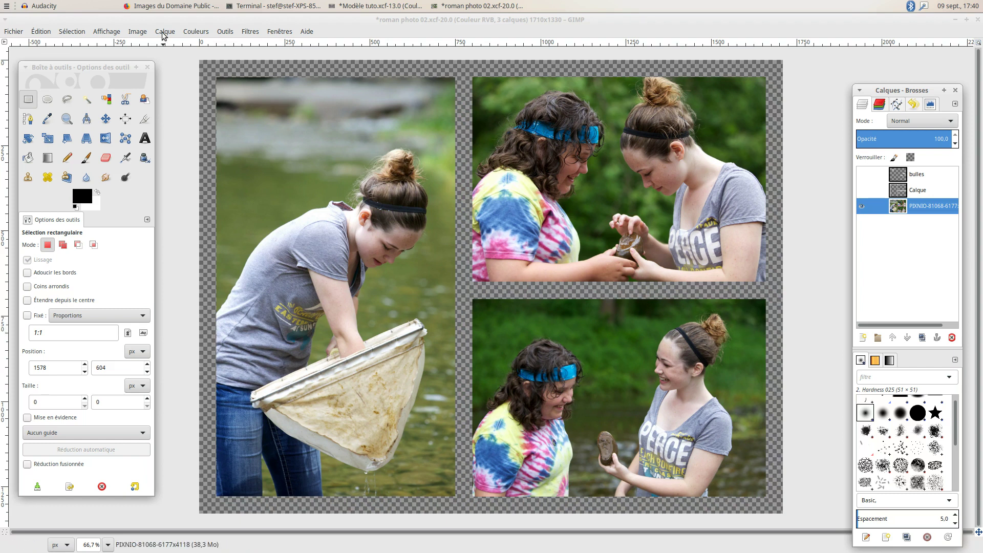
click(194, 34)
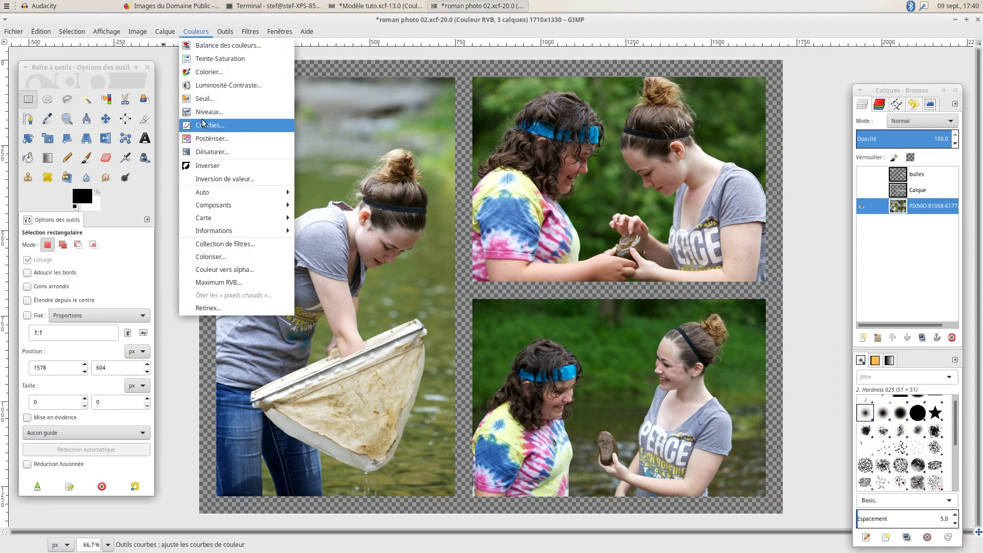
- Apply Luminosité-Contraste to the photo layer with contrast 64 and brightness 22
click(211, 88)
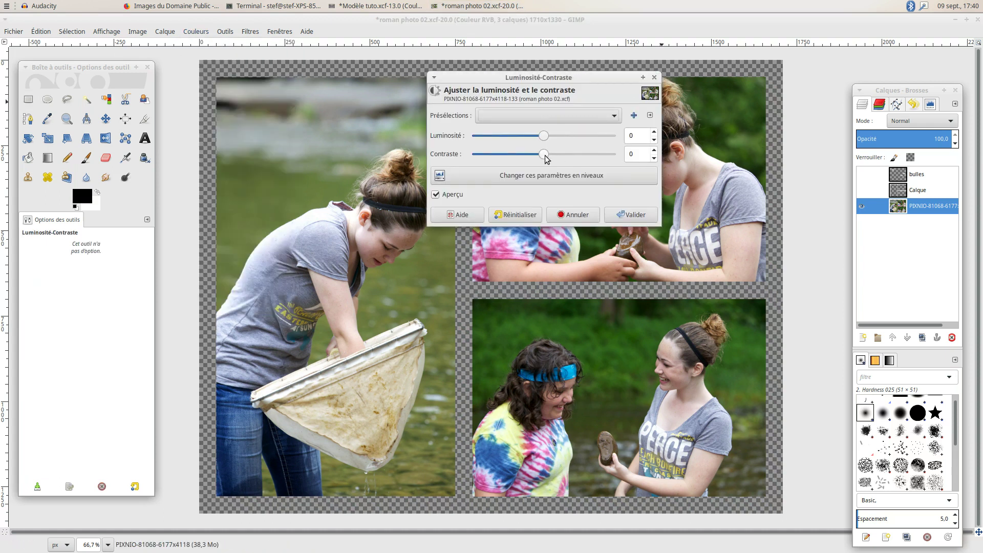
drag(545, 156, 581, 160)
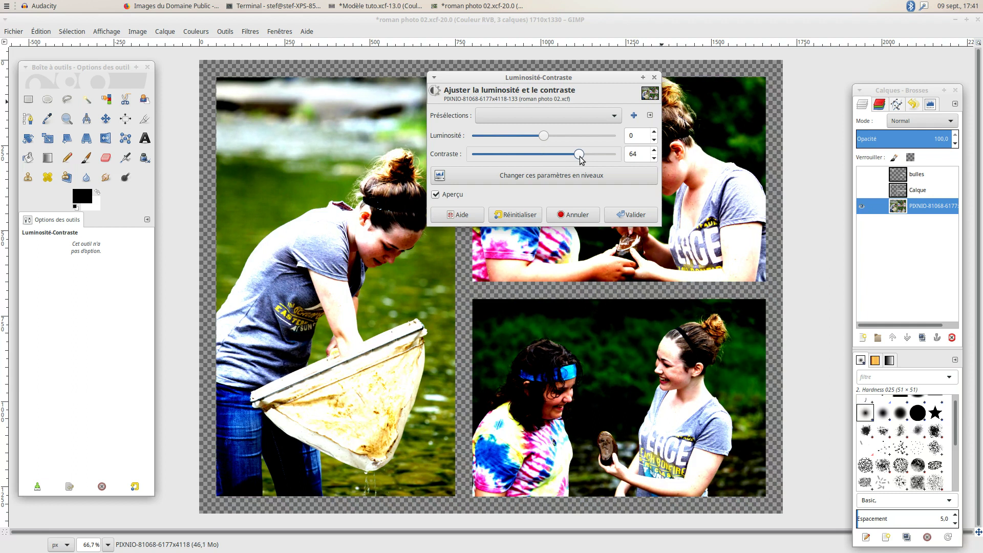
mouse_move(574, 78)
mouse_down()
mouse_move(802, 219)
mouse_move(858, 185)
mouse_up()
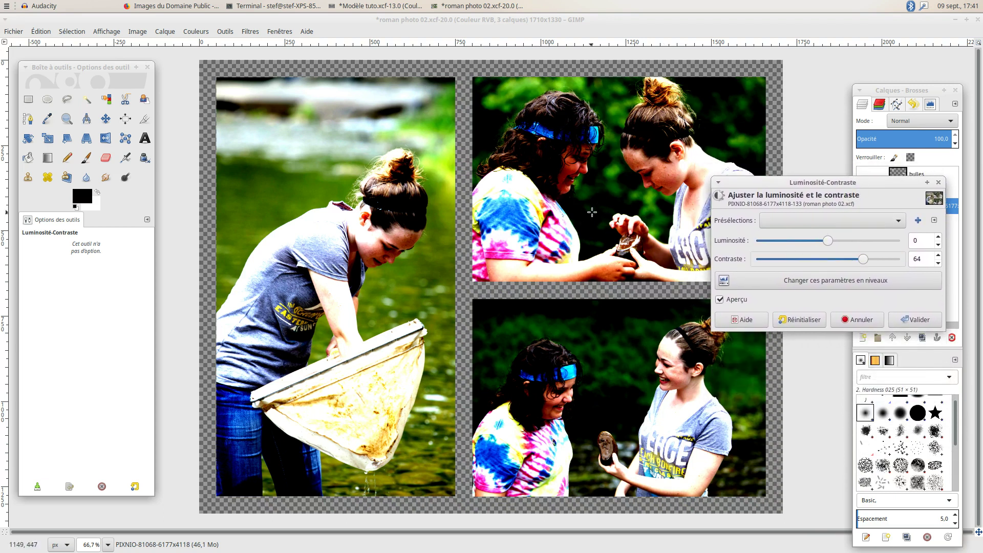
mouse_move(829, 244)
mouse_down()
mouse_move(853, 245)
mouse_move(841, 244)
mouse_up()
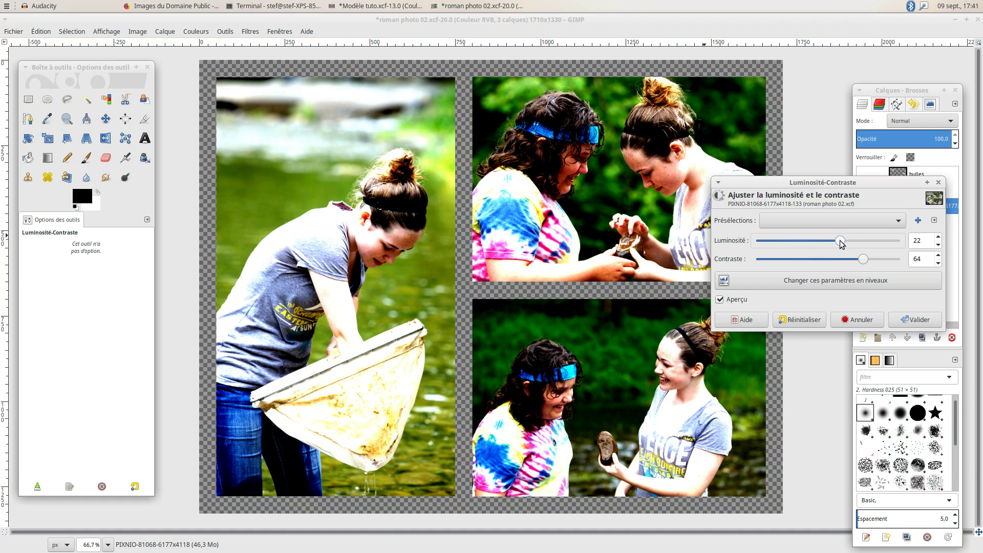
click(909, 319)
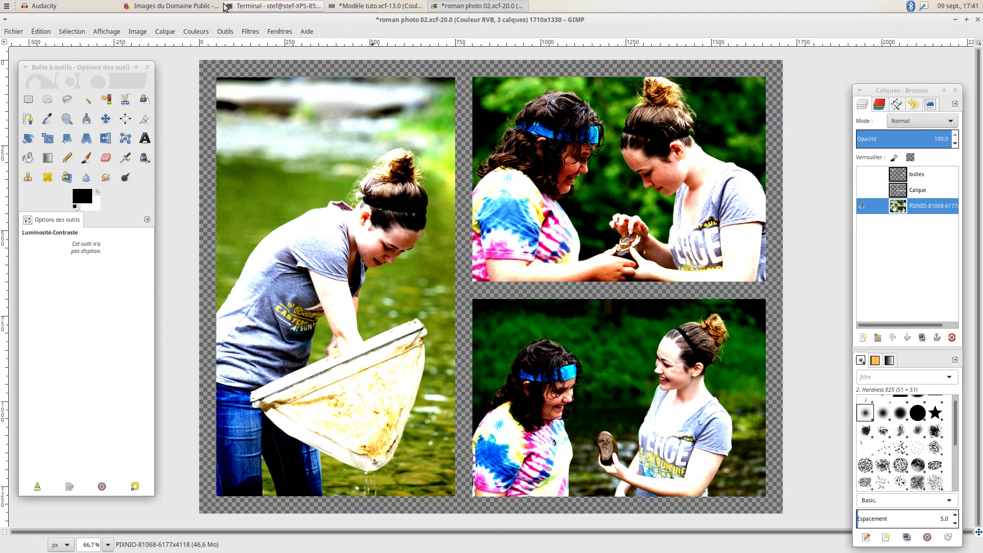
- Review the soft-focus reference photo in Firefox again, then return to the comic
click(182, 6)
click(178, 47)
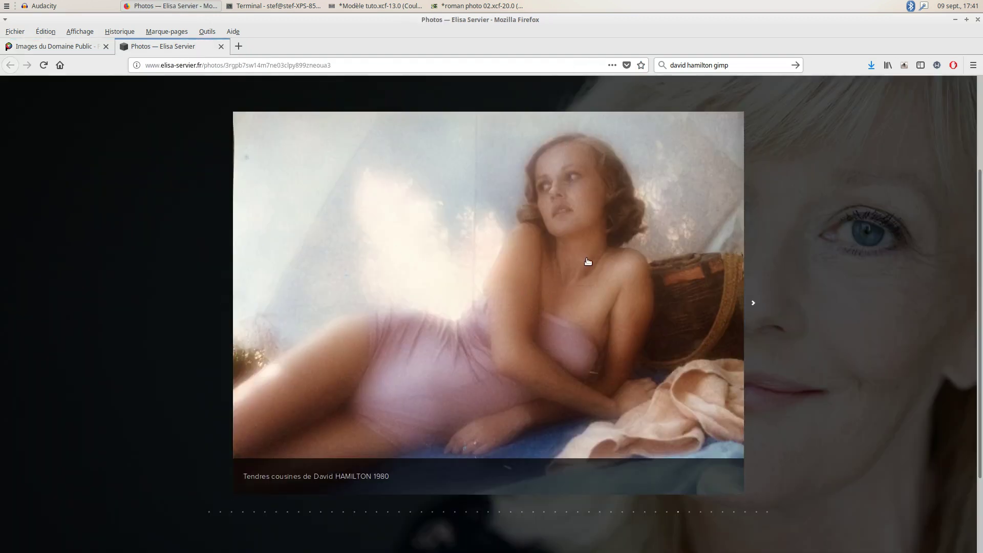
click(472, 5)
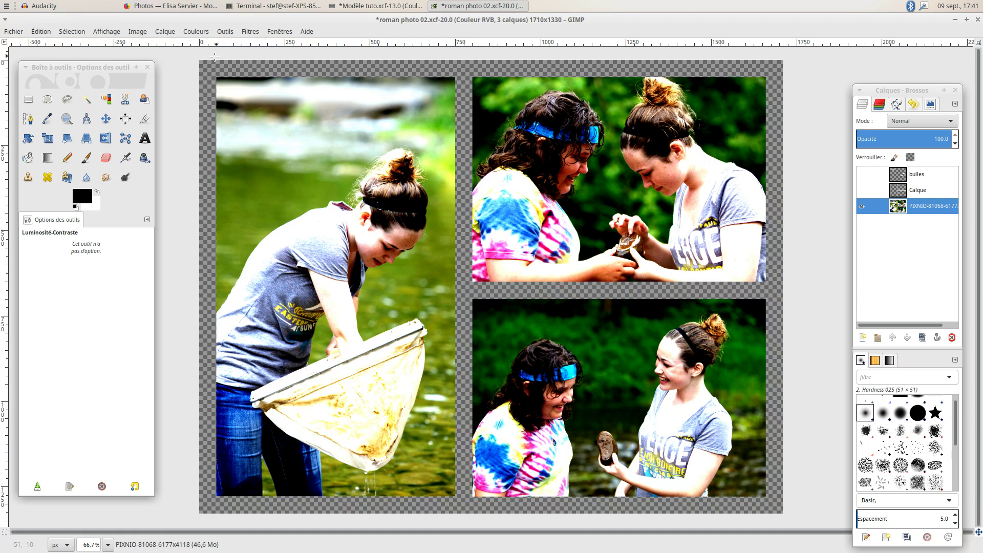
click(250, 31)
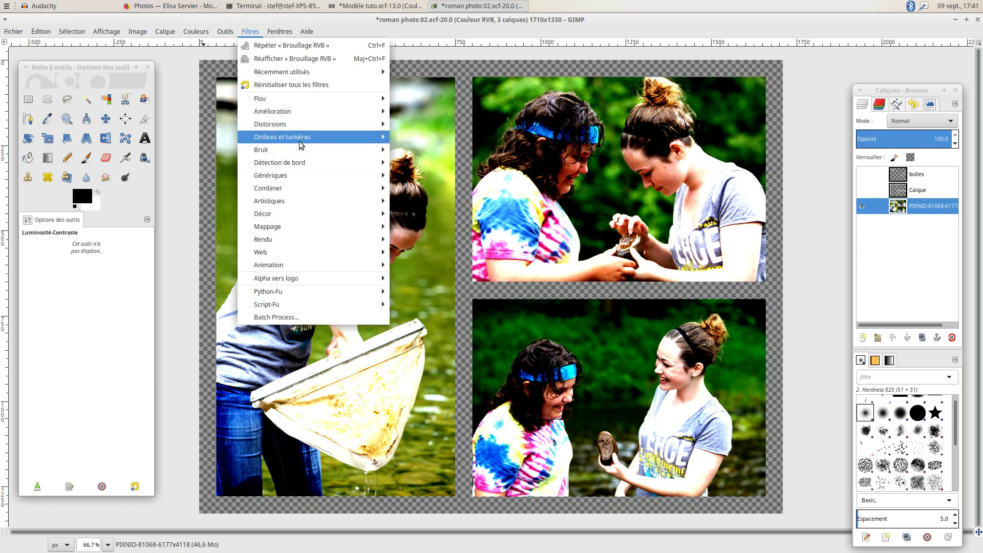
mouse_move(269, 201)
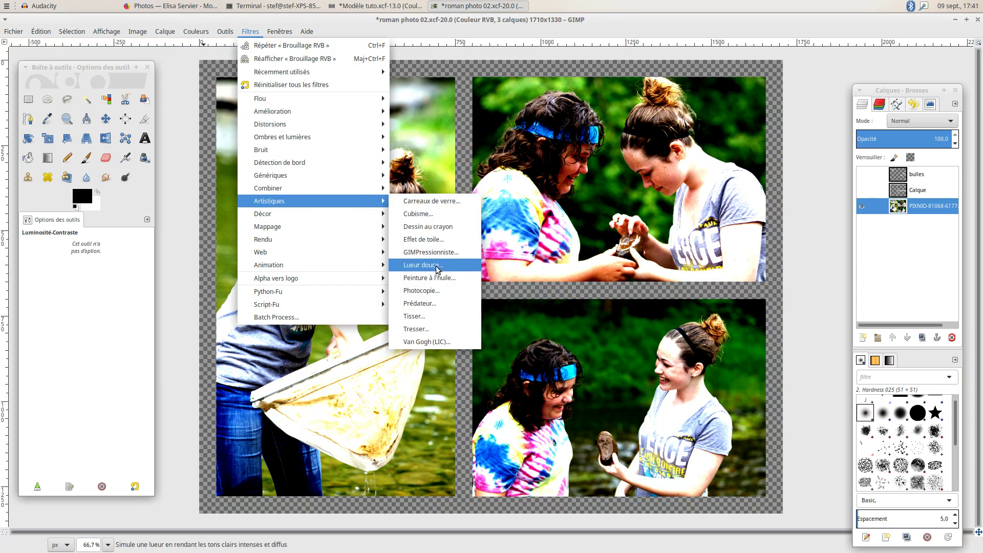
- Open the Lueur douce soft-glow filter and pan its preview to a girl's face
click(438, 266)
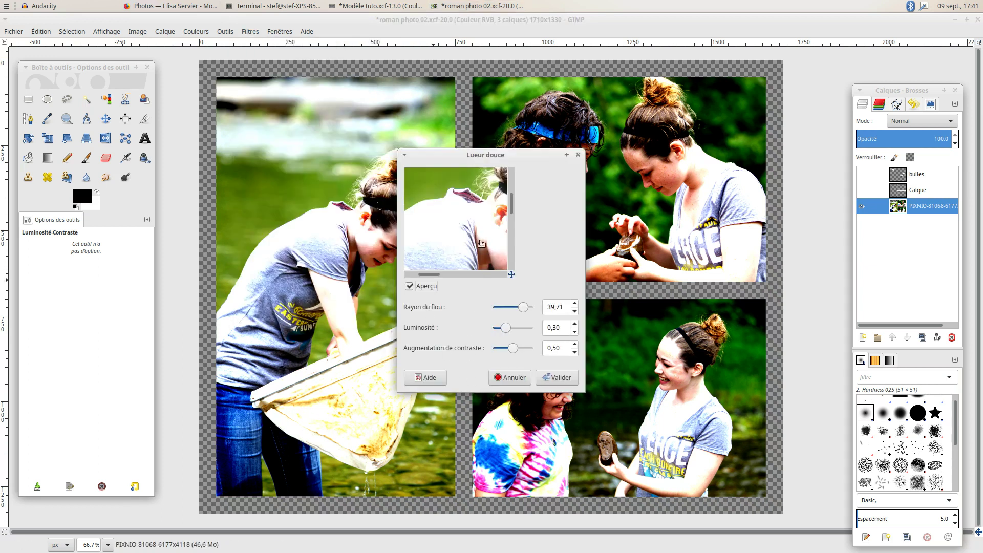
mouse_move(472, 243)
mouse_down()
mouse_move(432, 234)
mouse_move(469, 238)
mouse_move(445, 235)
mouse_move(451, 256)
mouse_up()
mouse_move(510, 274)
mouse_down()
mouse_move(518, 281)
mouse_move(491, 279)
mouse_up()
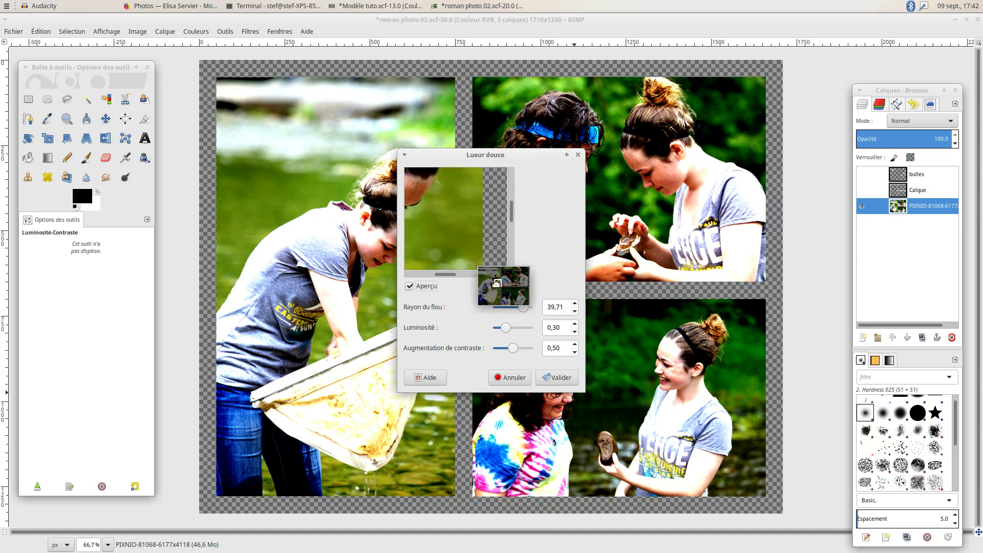
drag(491, 279, 495, 286)
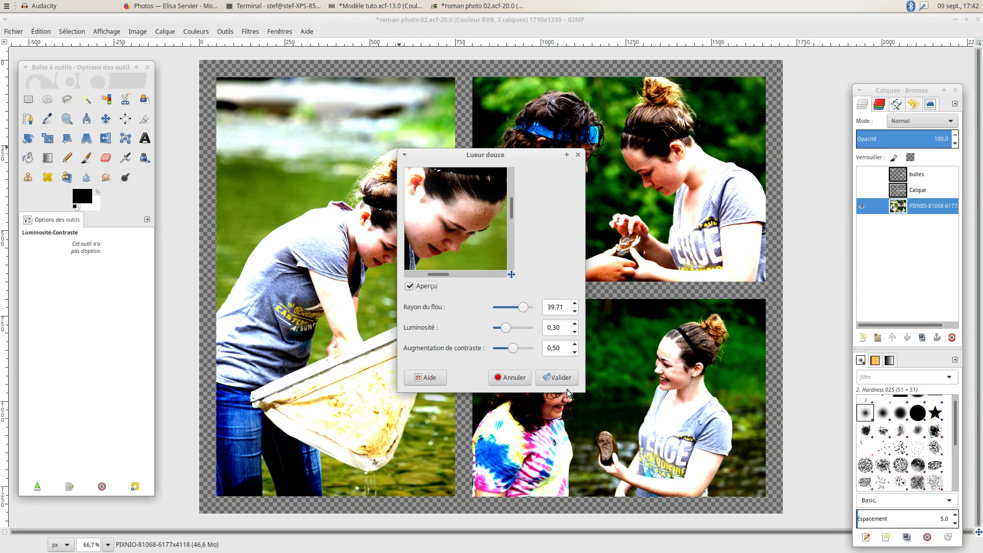
drag(567, 388, 568, 523)
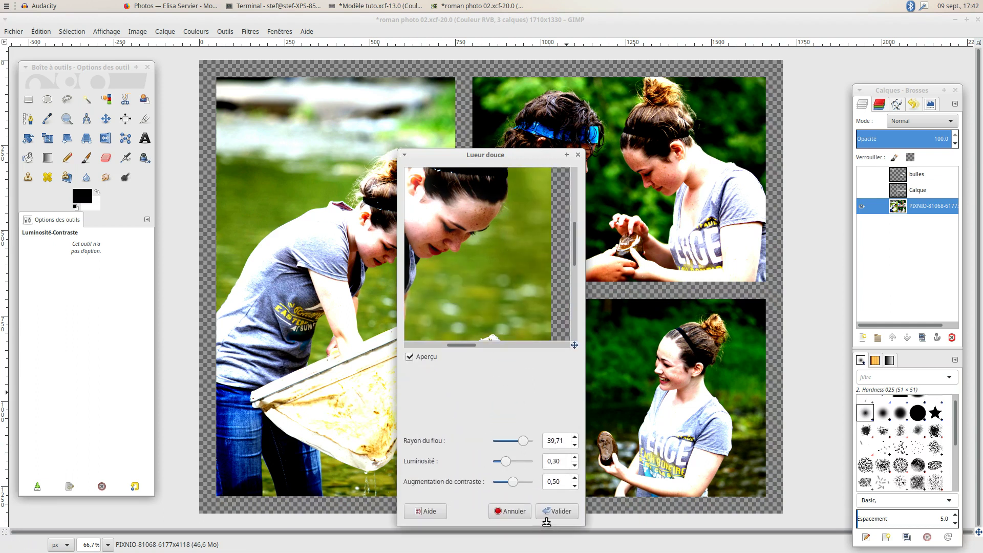
- Set the glow to brightness 0,30 and contrast 0,50 at radius 39,71, widening the dialog
click(682, 383)
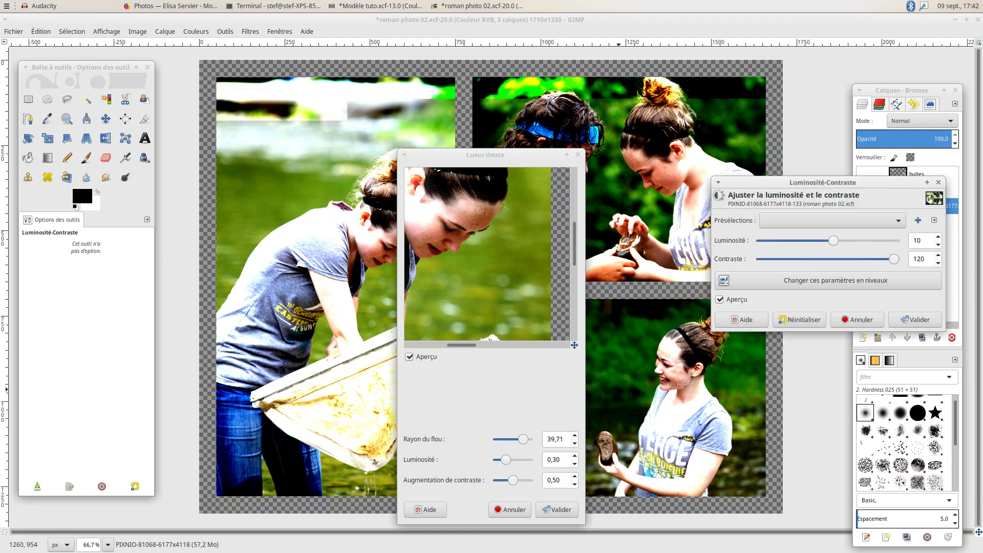
drag(731, 335, 742, 332)
drag(938, 185, 821, 210)
key(Return)
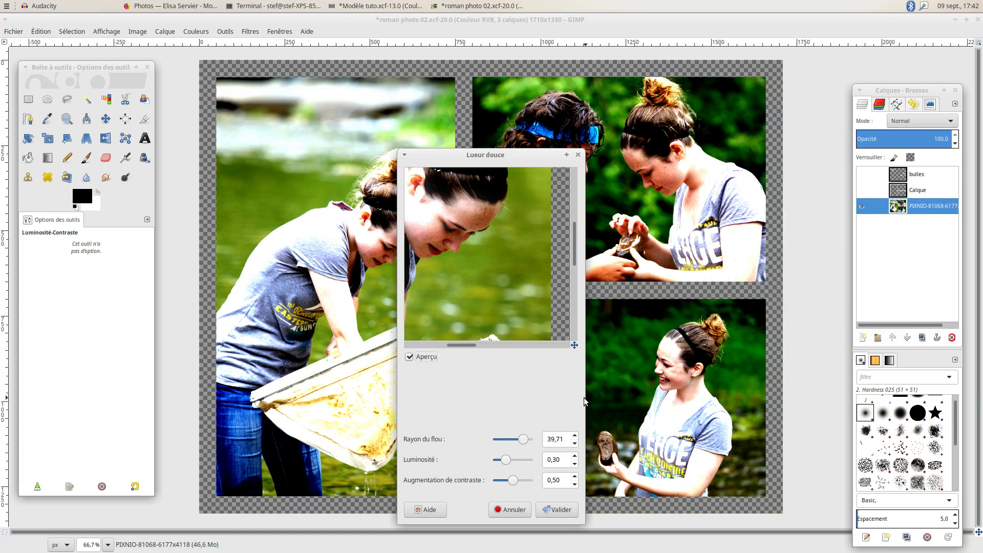
drag(581, 399, 750, 389)
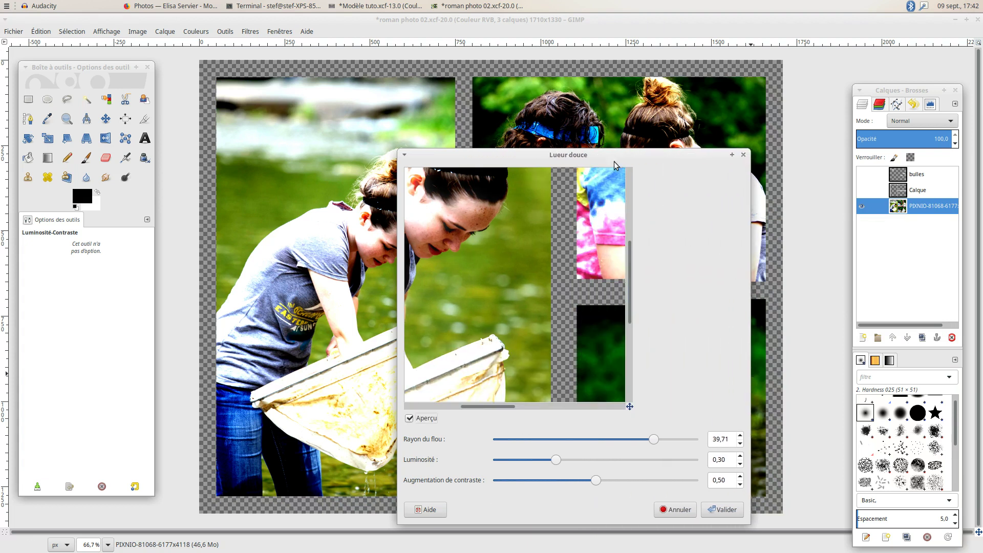
drag(626, 156, 563, 105)
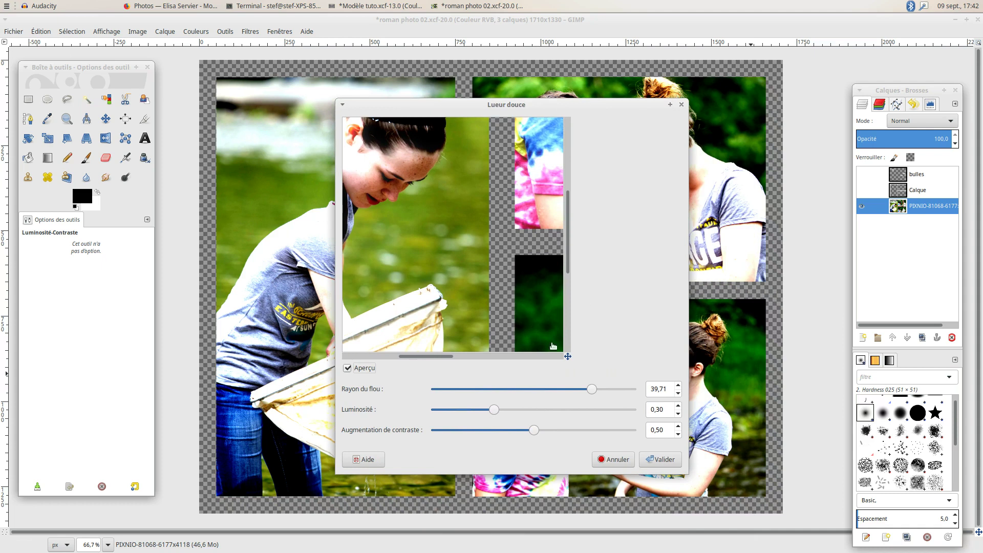
mouse_move(418, 261)
mouse_down()
mouse_move(446, 285)
mouse_move(473, 279)
mouse_move(473, 292)
mouse_up()
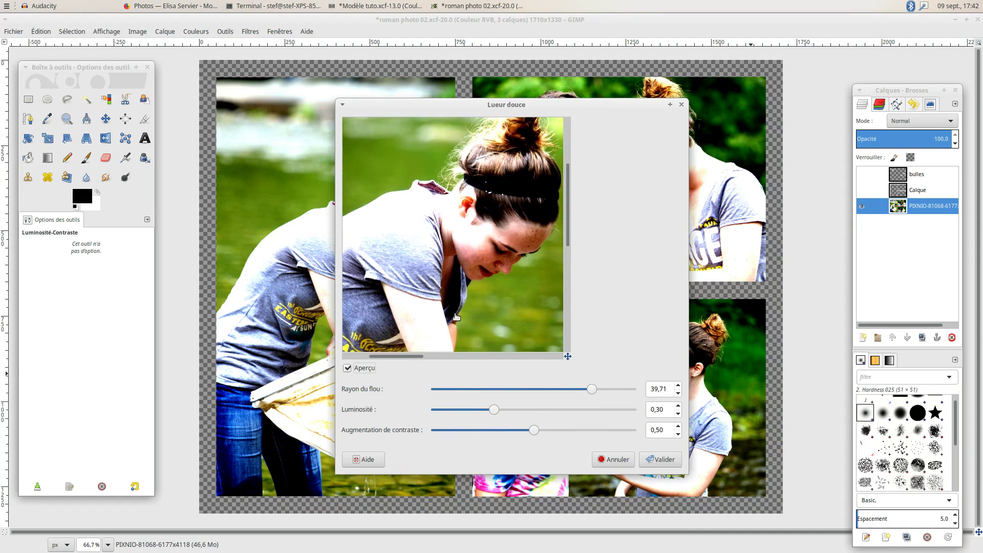
- Try glow blur radii from about 43 up to 50 and down to the minimum
click(348, 368)
click(348, 369)
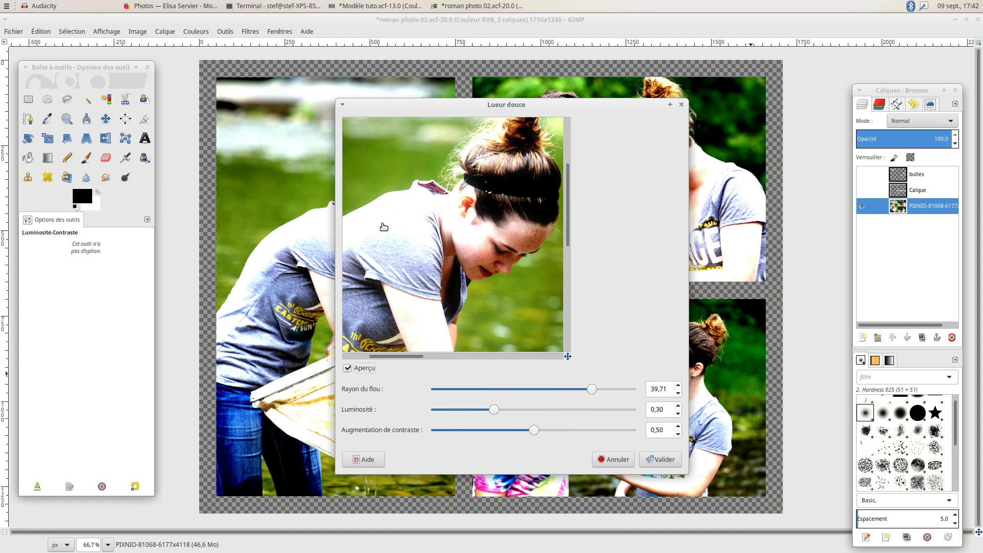
click(595, 388)
drag(595, 389, 605, 390)
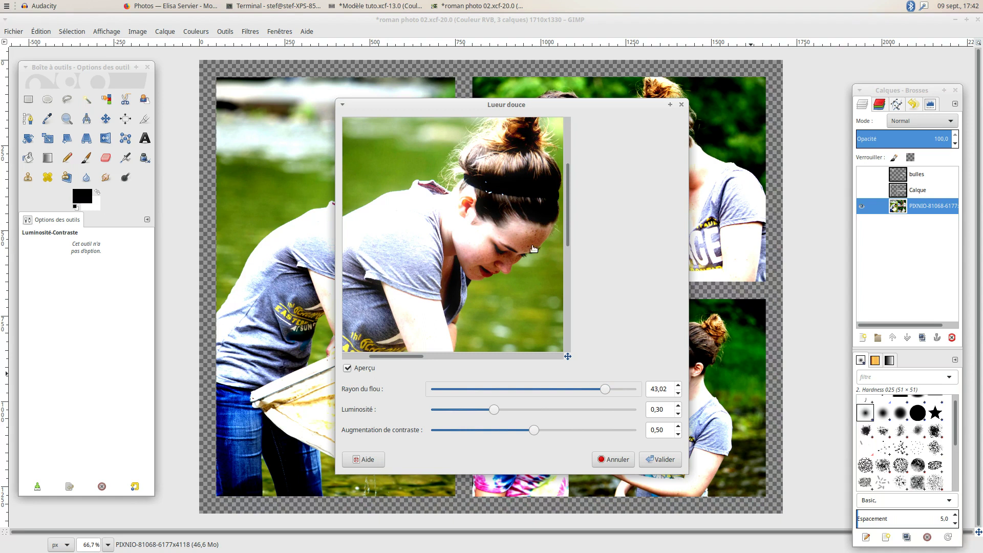
drag(535, 248, 427, 273)
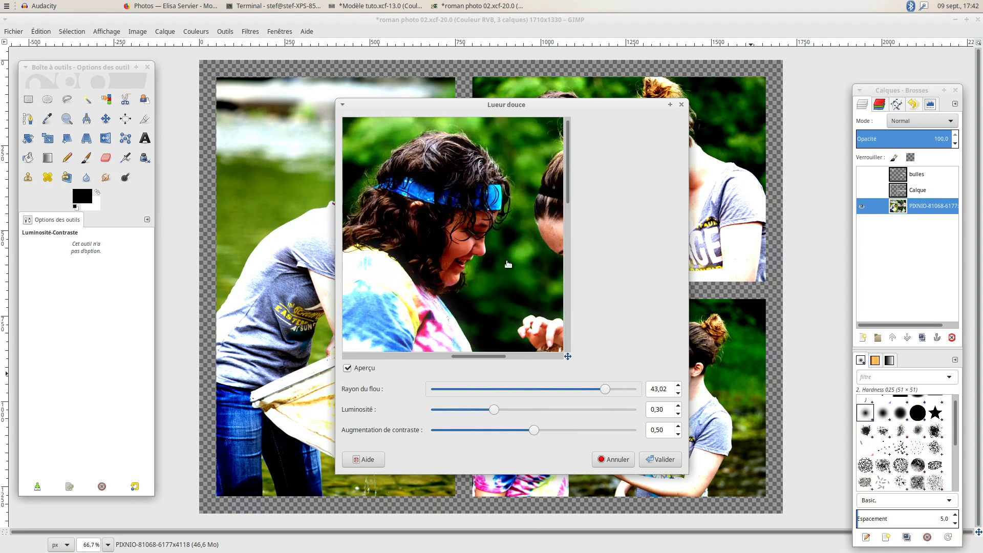
drag(506, 263, 455, 287)
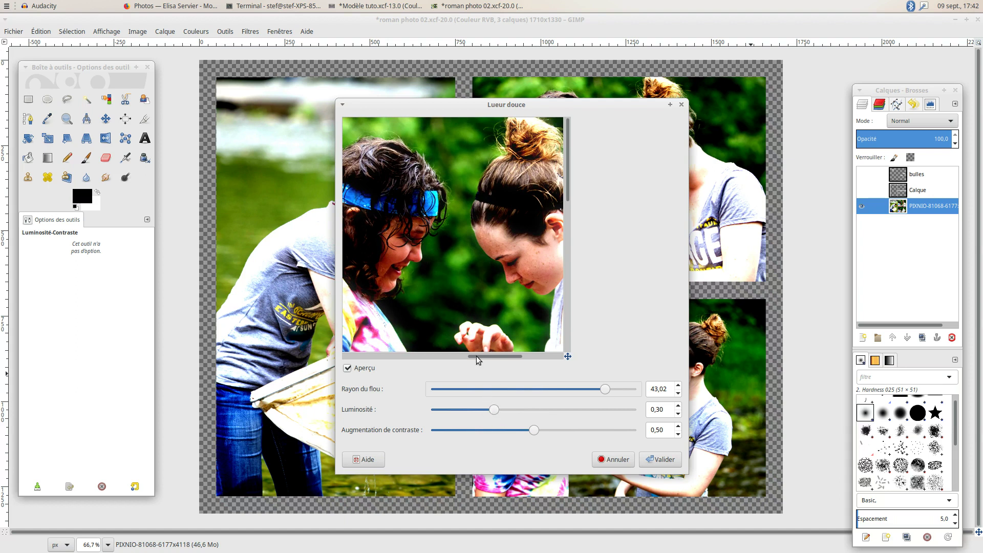
drag(469, 282, 475, 283)
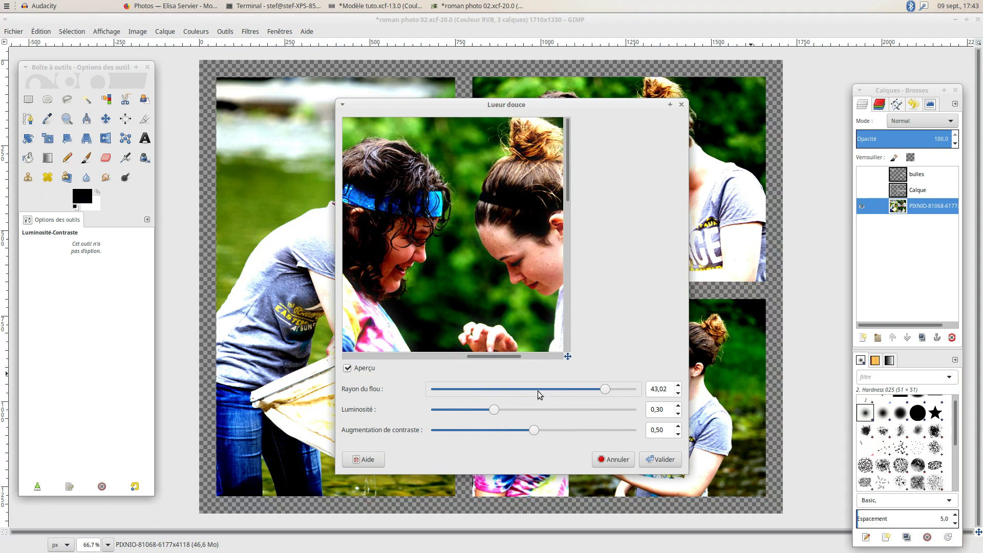
mouse_move(523, 312)
mouse_down()
mouse_move(413, 246)
mouse_move(424, 245)
mouse_up()
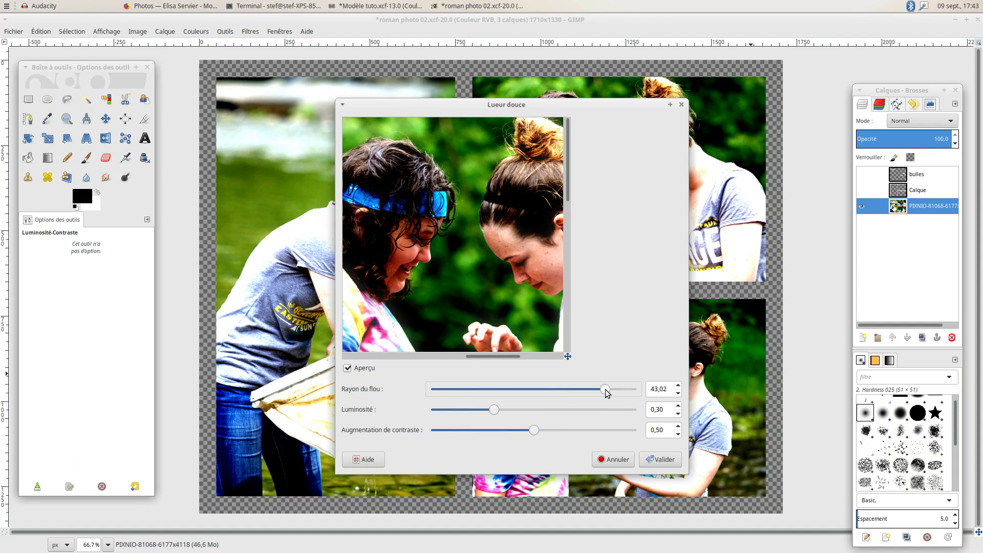
drag(607, 392, 637, 390)
drag(558, 352, 539, 353)
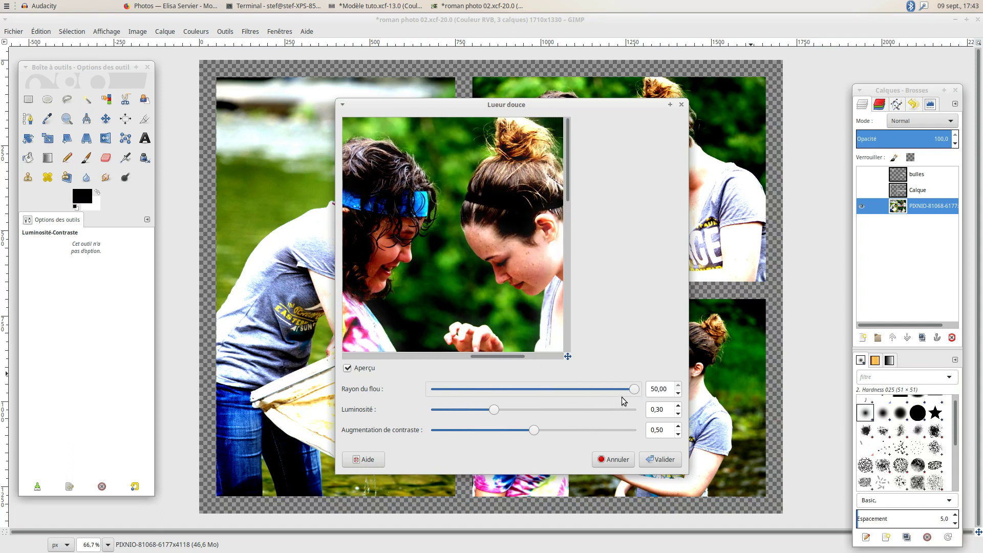
drag(633, 390, 433, 389)
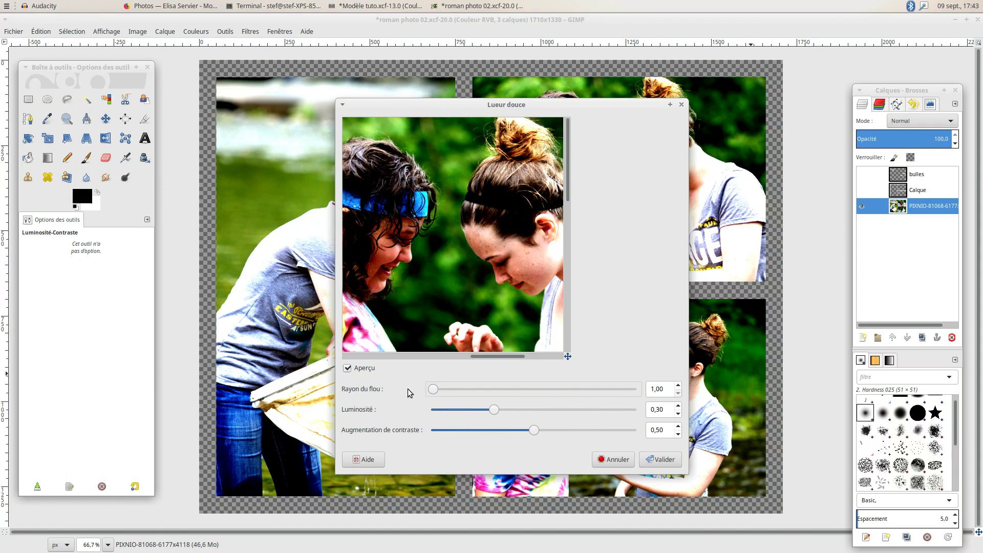
- Compare the glow on and off and settle the blur radius at 41,02
click(348, 368)
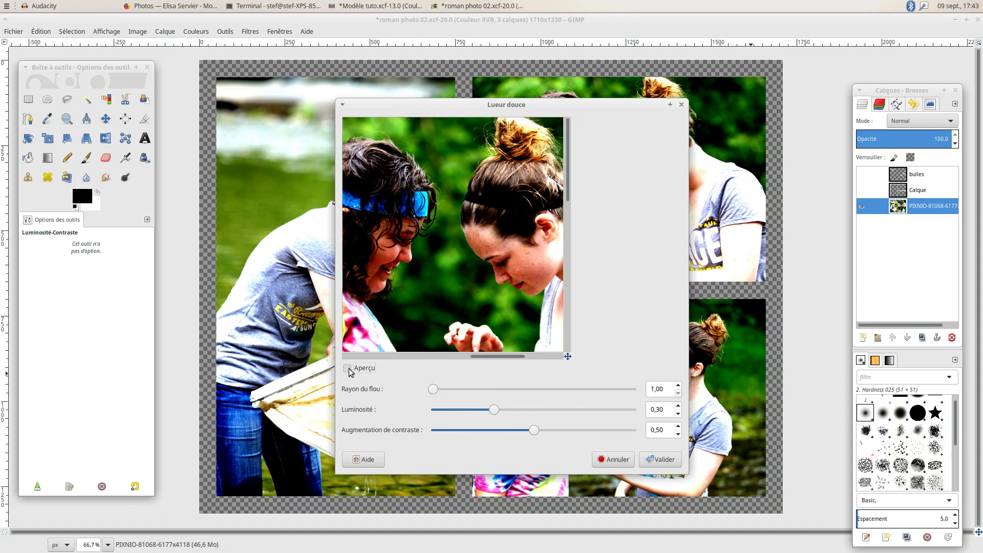
click(348, 368)
mouse_move(433, 389)
mouse_down()
mouse_move(599, 389)
mouse_move(640, 406)
mouse_up()
click(347, 368)
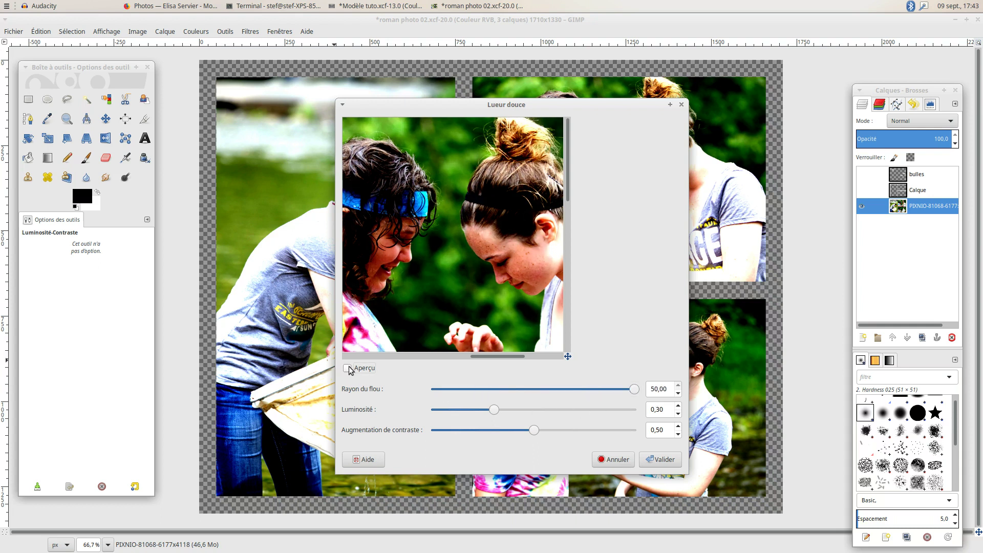
click(347, 368)
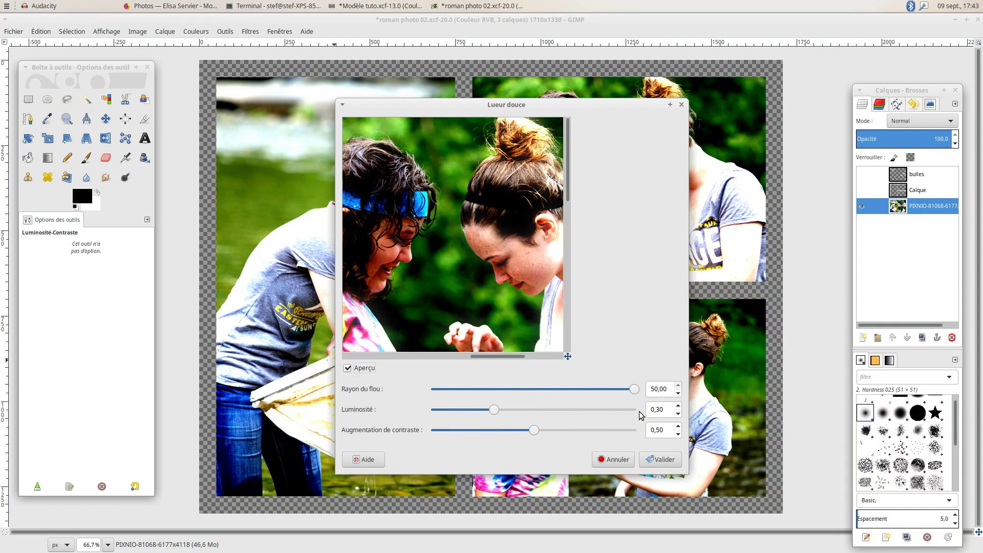
drag(637, 393, 595, 395)
drag(433, 293, 543, 262)
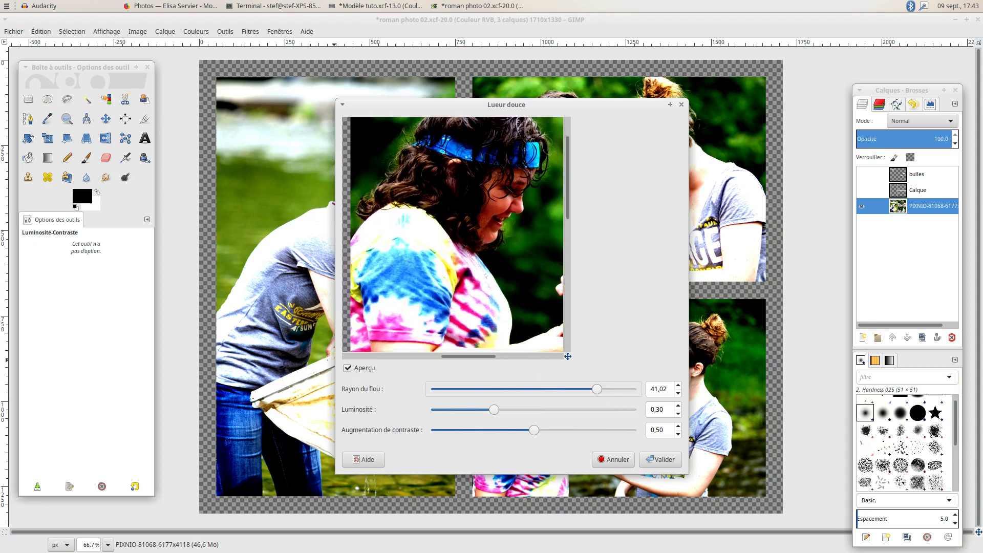
mouse_move(437, 221)
mouse_down()
mouse_move(440, 278)
mouse_move(471, 305)
mouse_up()
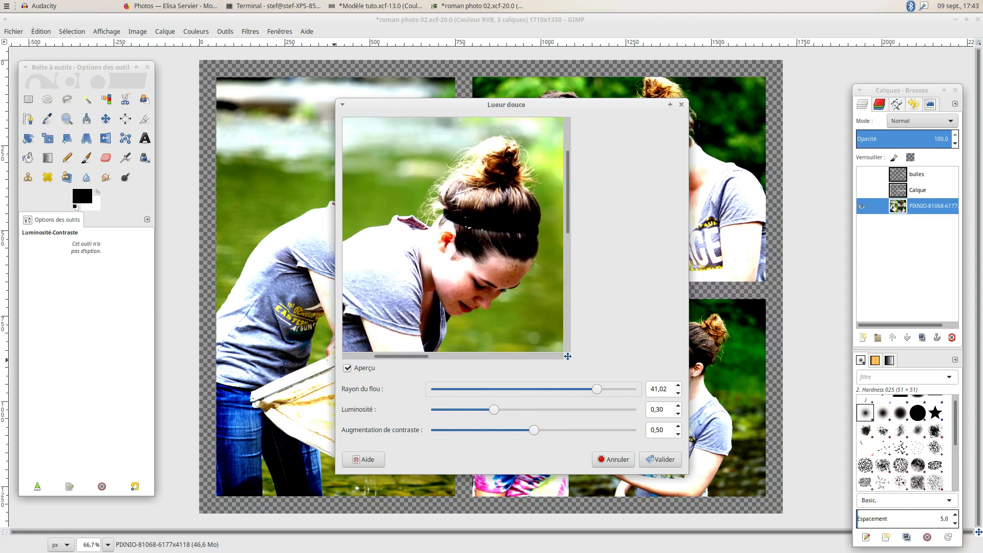
click(347, 370)
click(347, 368)
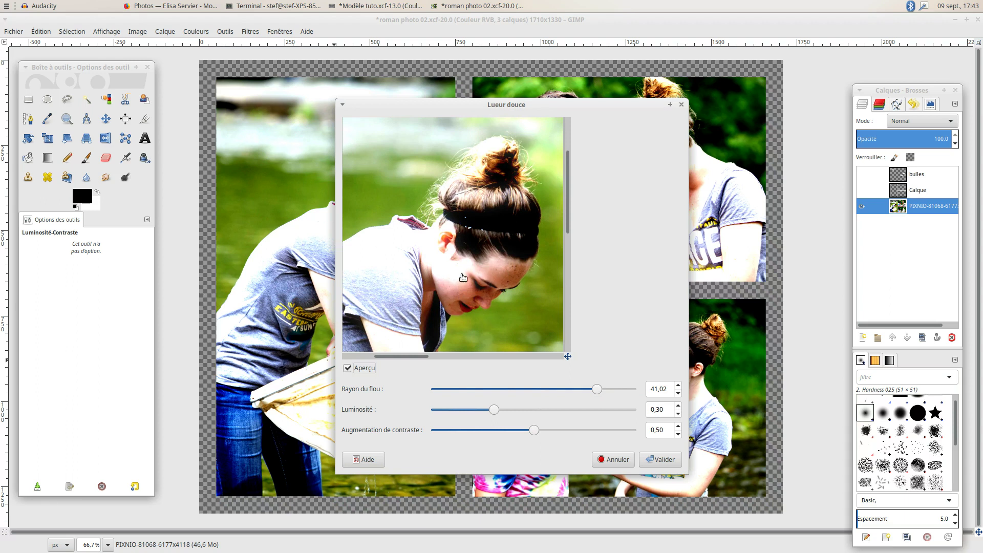
click(347, 369)
click(347, 369)
- Apply the soft glow, then duplicate the PIXNIO photo layer above the original
click(661, 460)
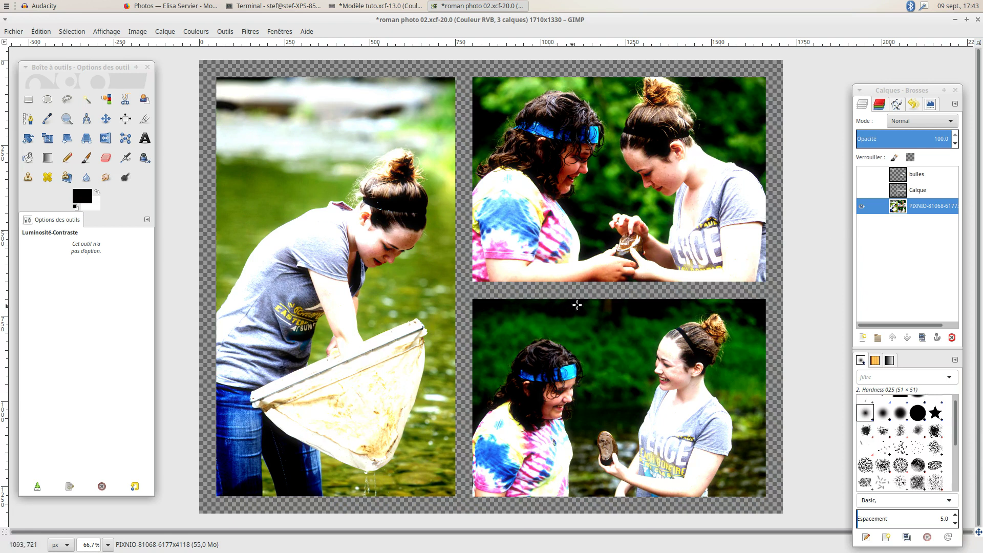
click(922, 339)
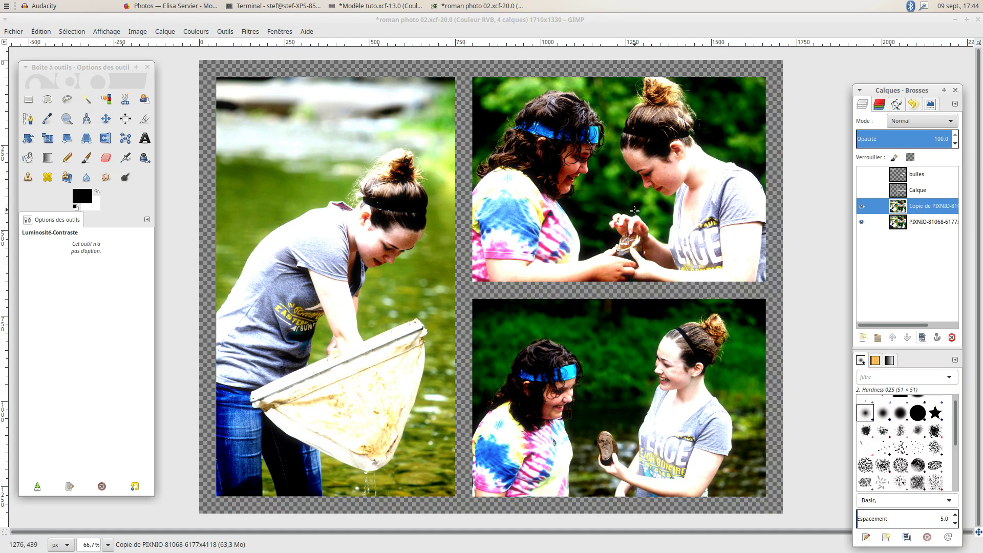
- Colorize the copied photo layer sepia with hue 30, saturation 45 and lightness 16
click(196, 33)
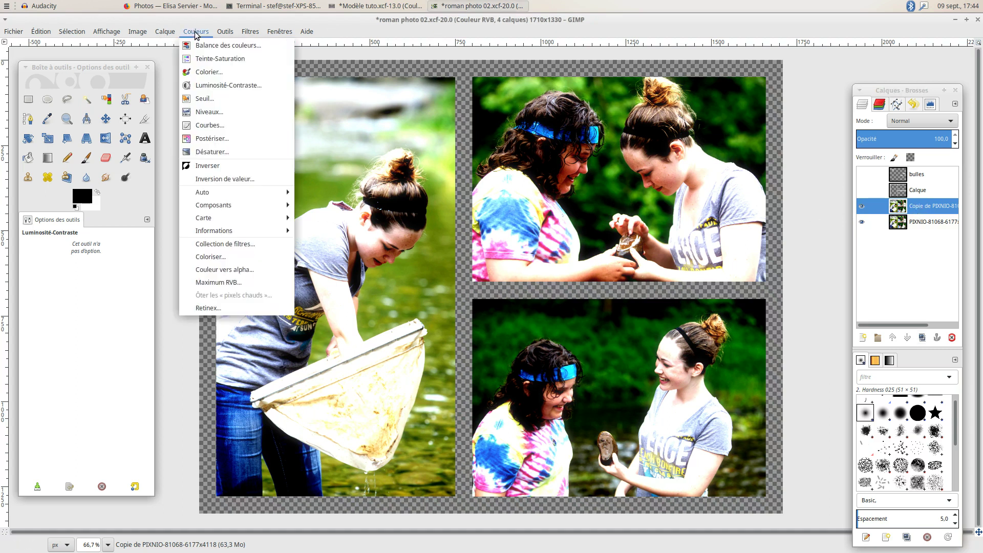
click(209, 72)
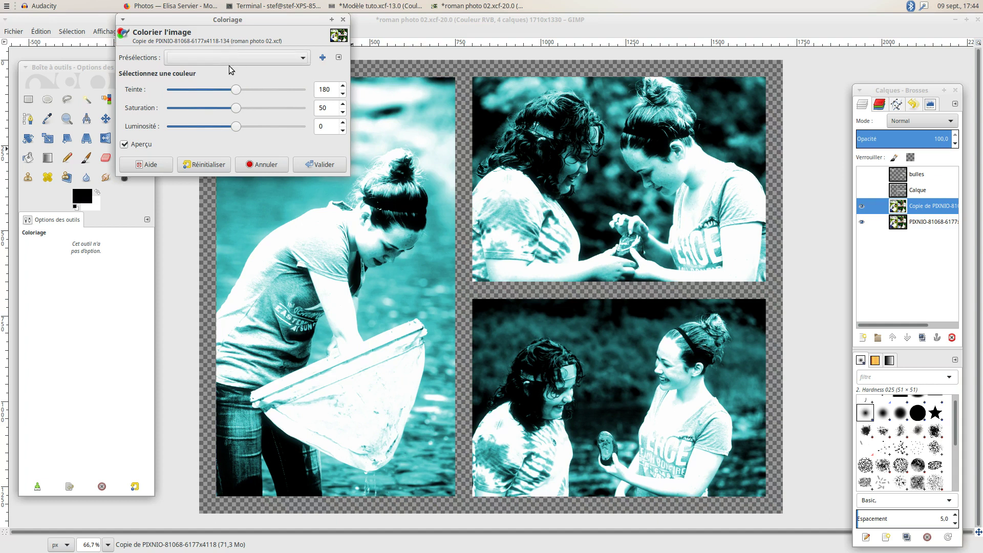
mouse_move(236, 92)
mouse_down()
mouse_move(258, 96)
mouse_move(180, 99)
mouse_up()
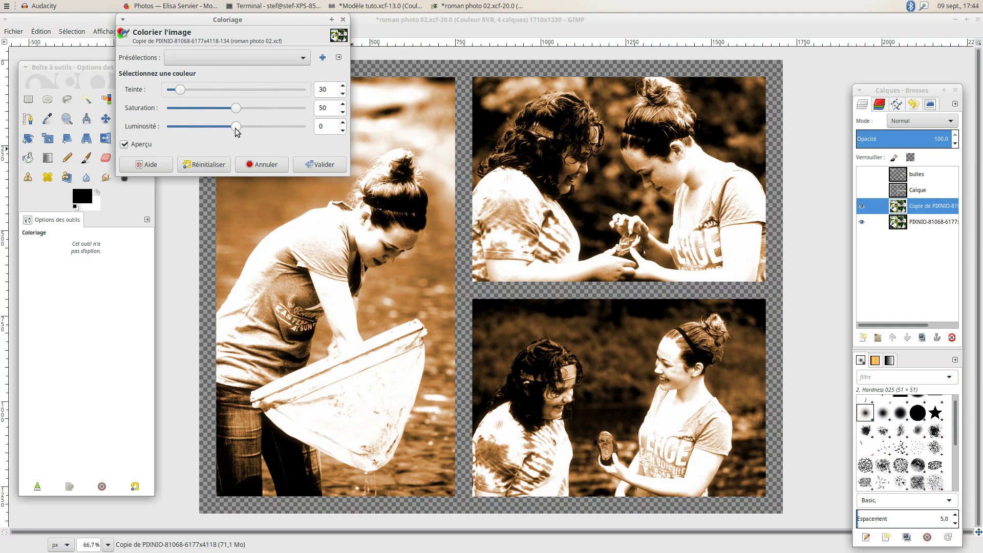
drag(236, 126, 247, 128)
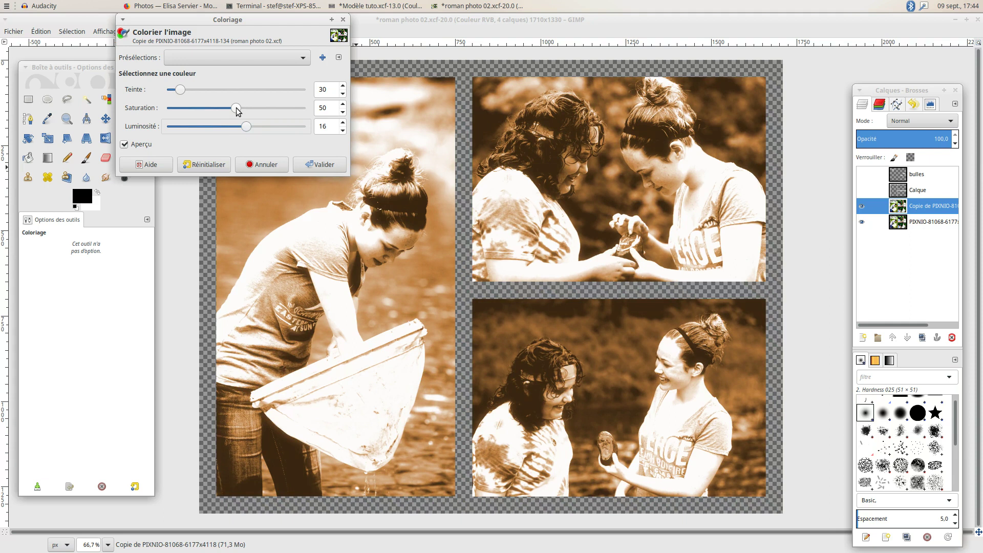
mouse_move(235, 108)
mouse_down()
mouse_move(171, 108)
mouse_move(314, 116)
mouse_up()
drag(269, 123, 241, 117)
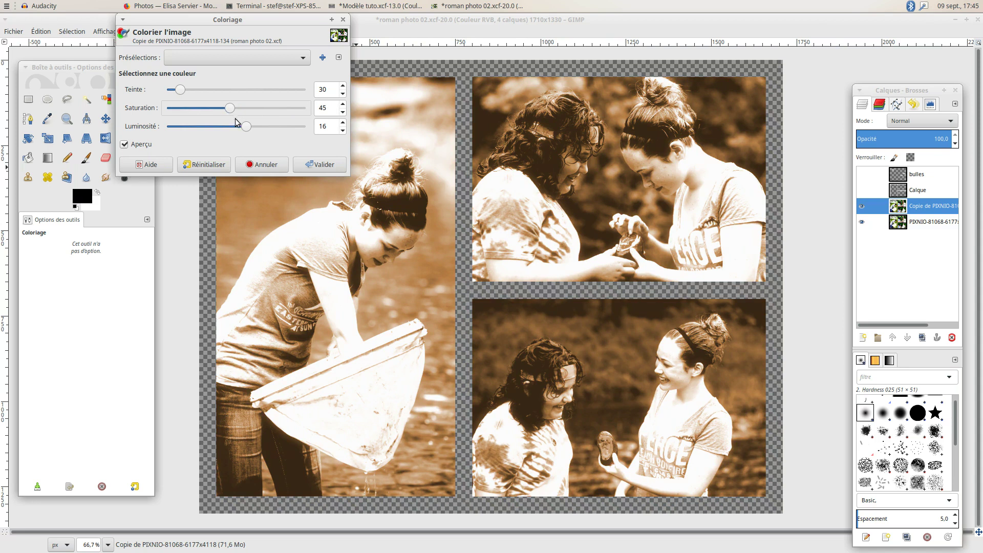
click(124, 145)
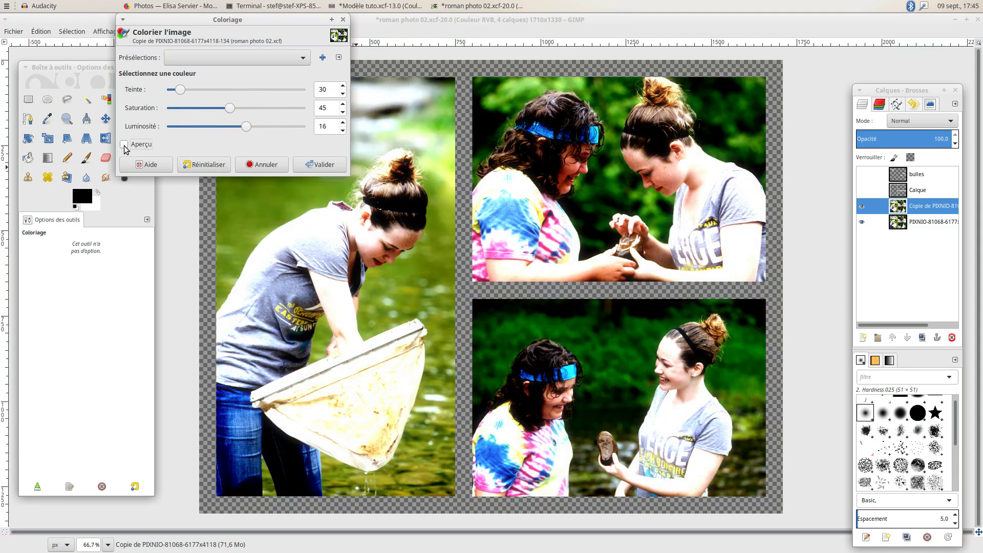
click(125, 145)
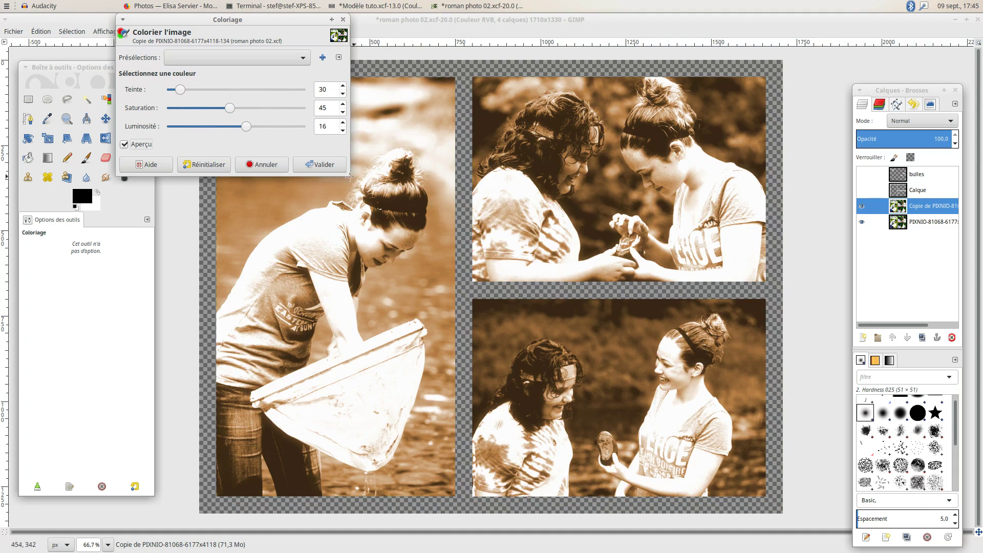
click(324, 165)
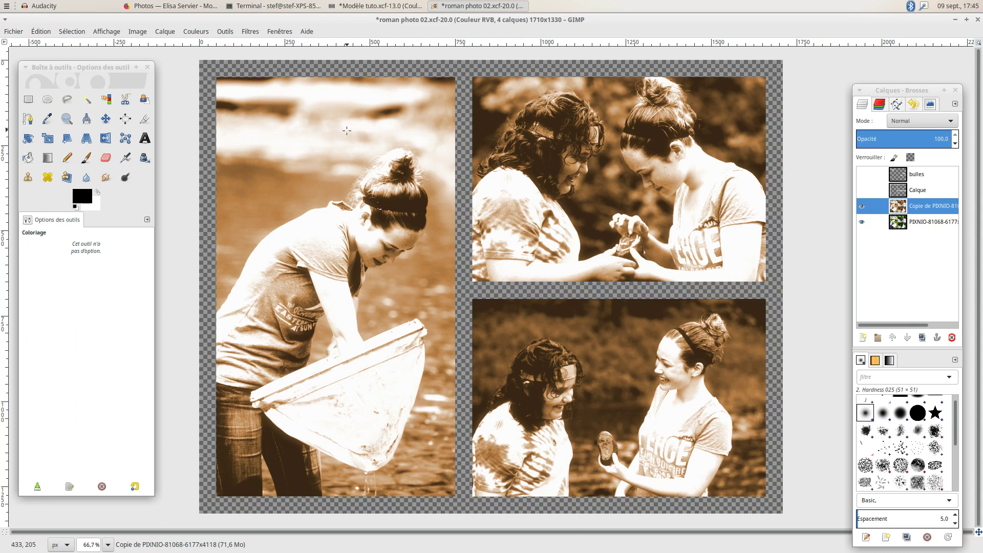
- Apply a Gaussian blur of about 15 px radius to the sepia copy layer
click(250, 32)
mouse_move(260, 98)
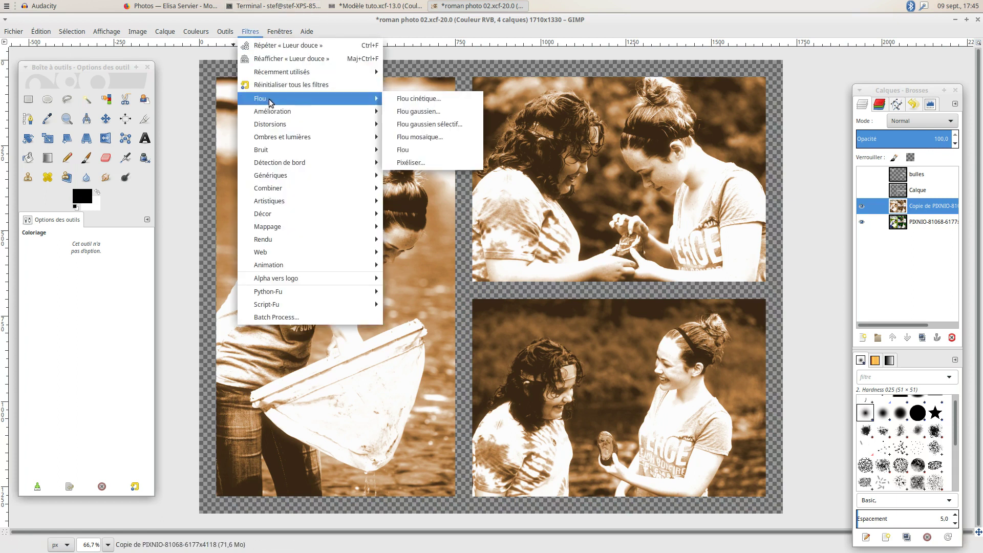
click(424, 113)
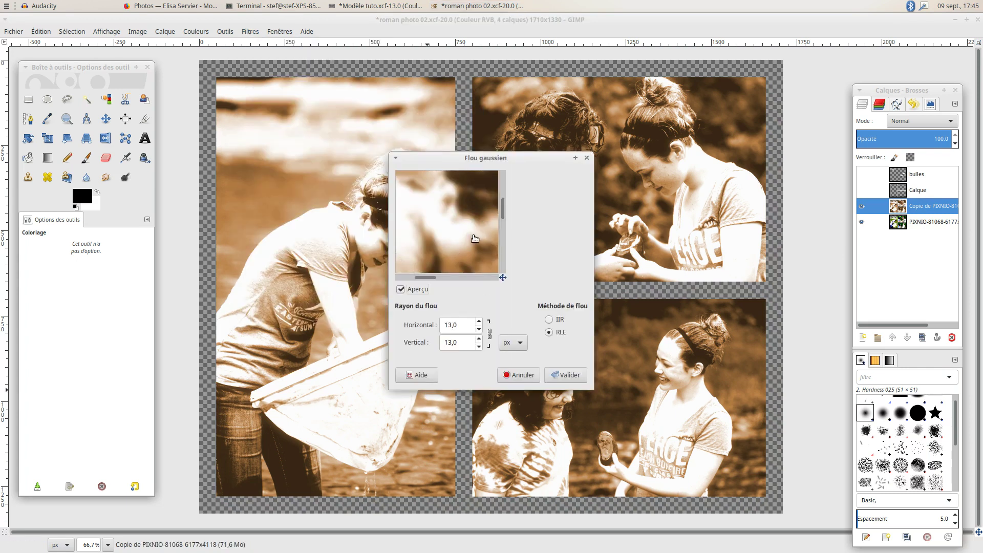
drag(474, 238, 504, 207)
drag(542, 158, 556, 92)
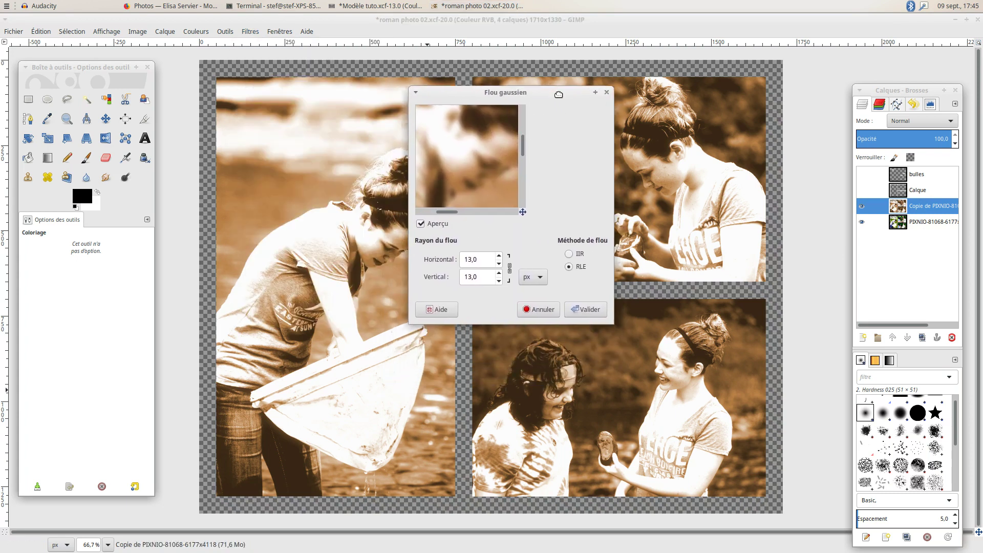
click(587, 326)
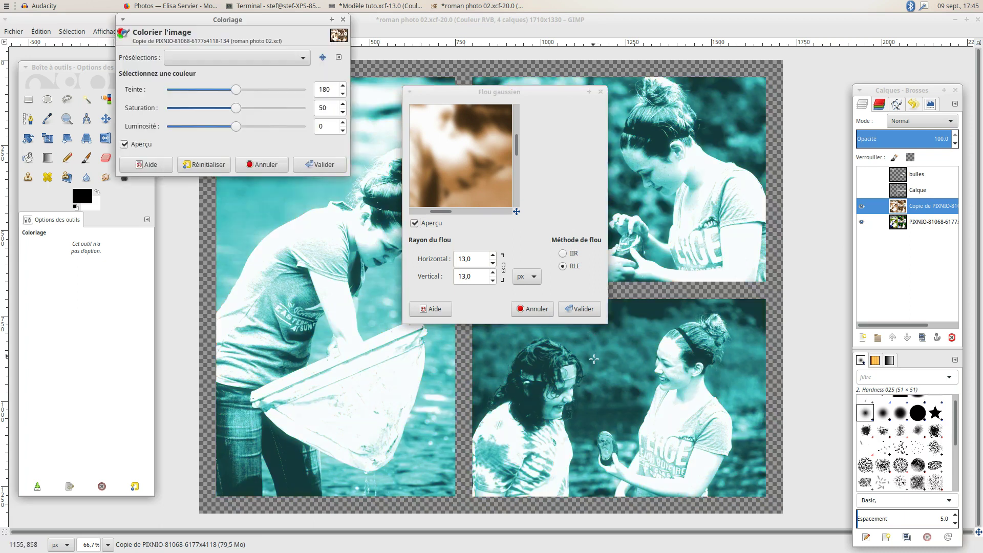
click(274, 165)
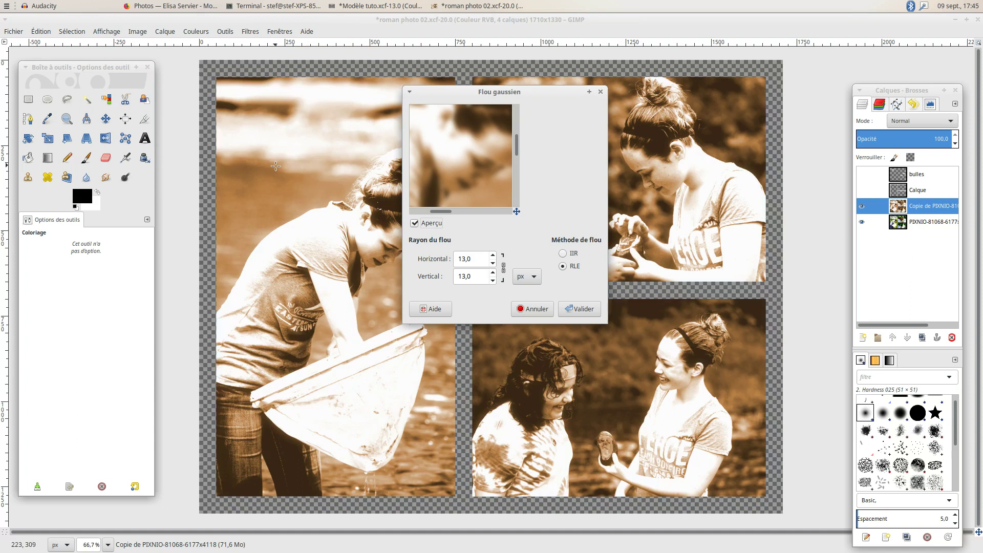
drag(585, 323, 600, 476)
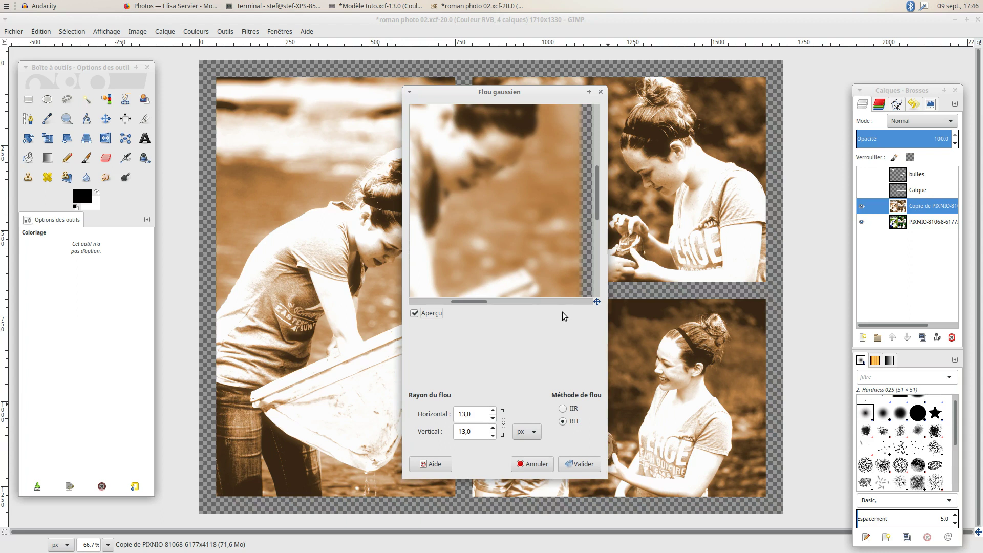
mouse_move(474, 163)
mouse_down()
mouse_move(511, 202)
mouse_move(550, 169)
mouse_move(503, 204)
mouse_move(542, 183)
mouse_move(532, 223)
mouse_move(535, 184)
mouse_move(523, 191)
mouse_up()
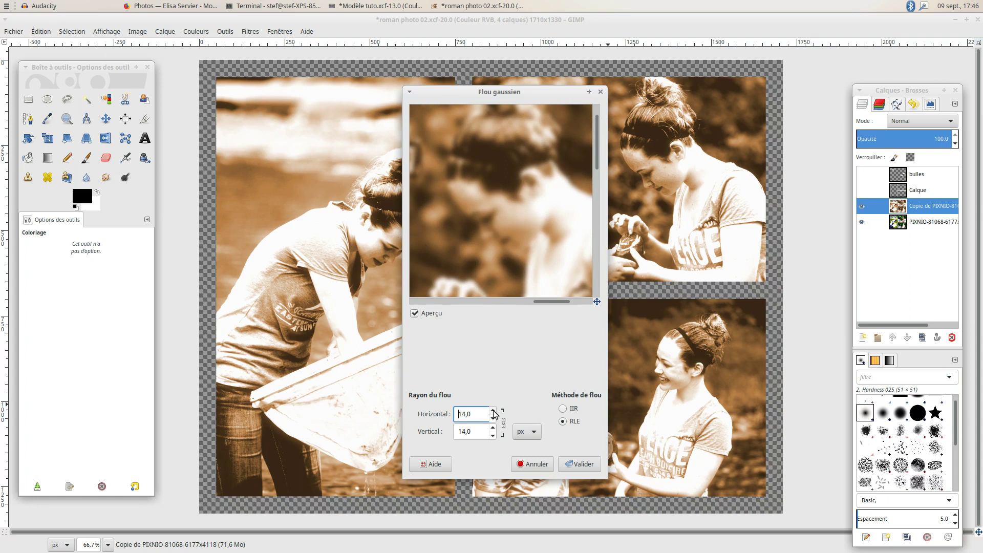
click(493, 436)
click(493, 410)
drag(509, 235, 544, 213)
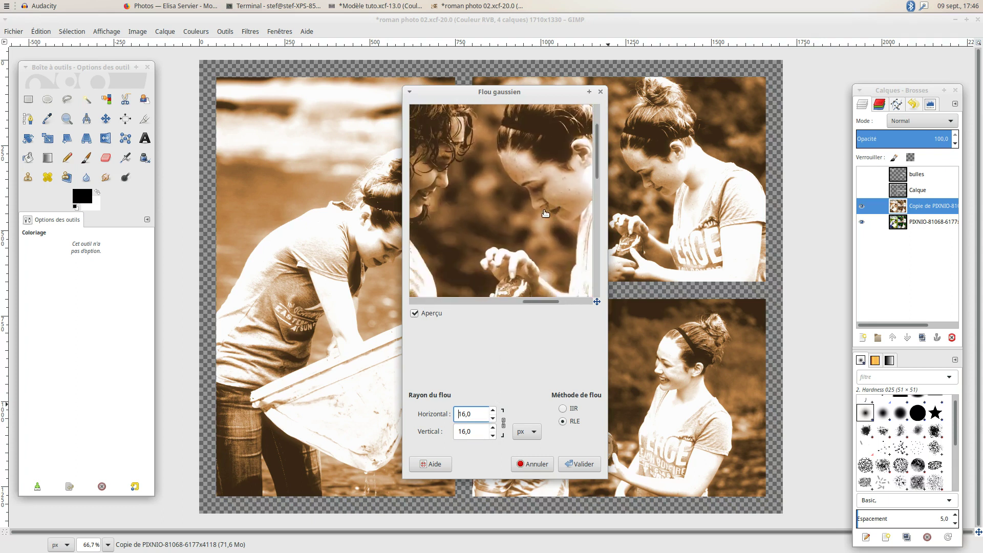
drag(480, 231, 533, 215)
click(587, 464)
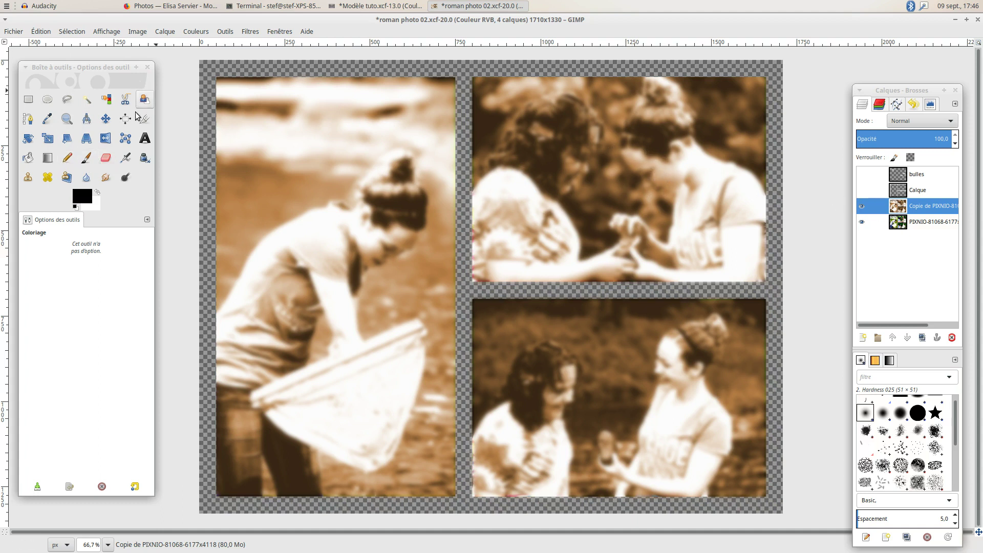
- Softly erase the blur over the left woman's hair and neck and the upper-right faces
click(106, 159)
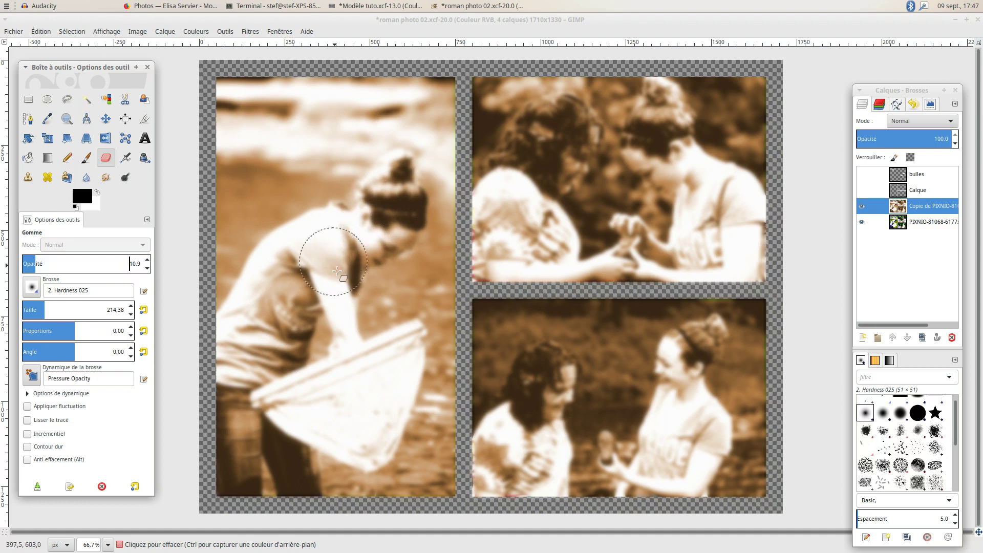
click(386, 233)
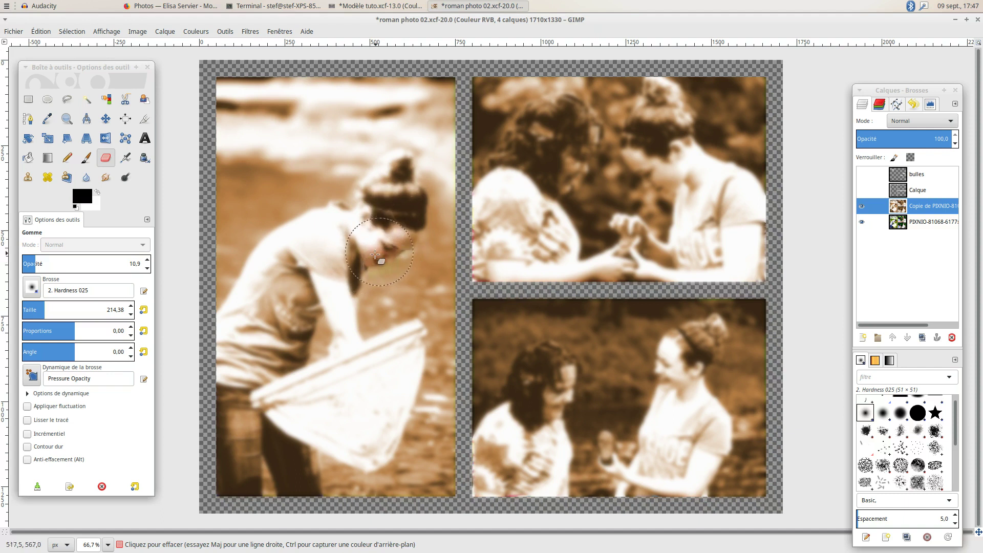
drag(399, 195, 367, 196)
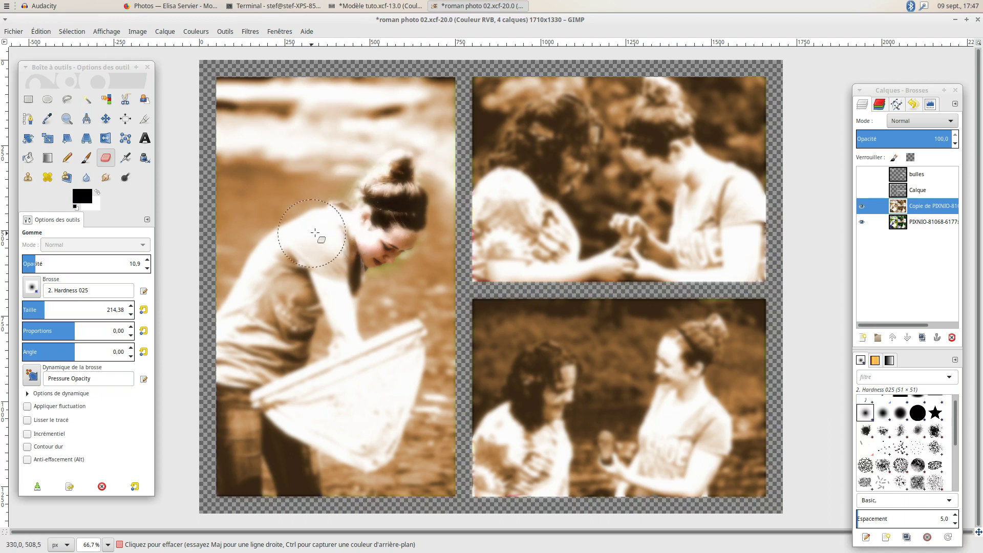
mouse_move(350, 222)
mouse_down()
mouse_move(290, 255)
mouse_move(347, 304)
mouse_move(328, 256)
mouse_move(322, 322)
mouse_move(365, 217)
mouse_move(393, 237)
mouse_up()
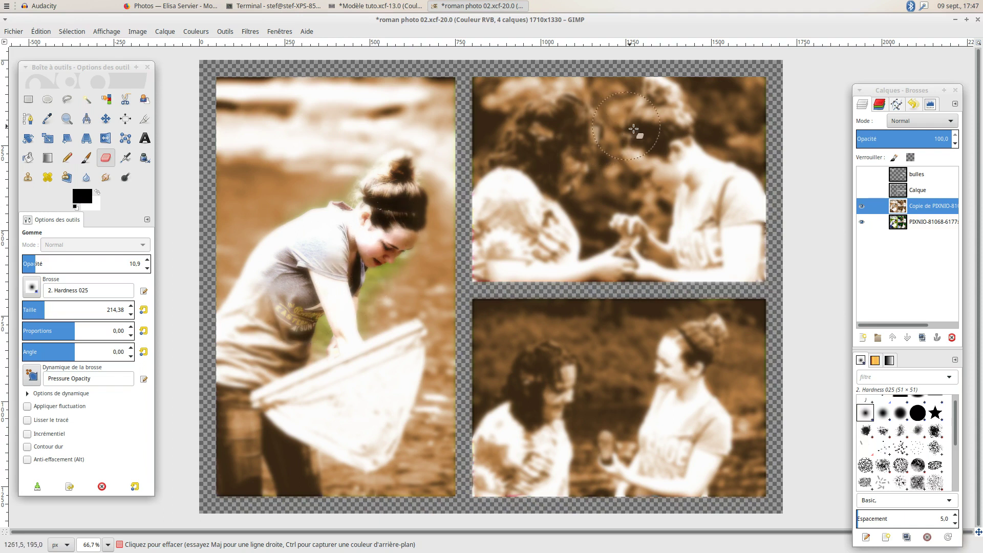
mouse_move(584, 149)
mouse_down()
mouse_move(562, 166)
mouse_move(552, 195)
mouse_move(614, 243)
mouse_move(646, 249)
mouse_move(630, 252)
mouse_move(655, 198)
mouse_move(600, 204)
mouse_move(671, 136)
mouse_move(531, 155)
mouse_move(519, 174)
mouse_move(574, 225)
mouse_up()
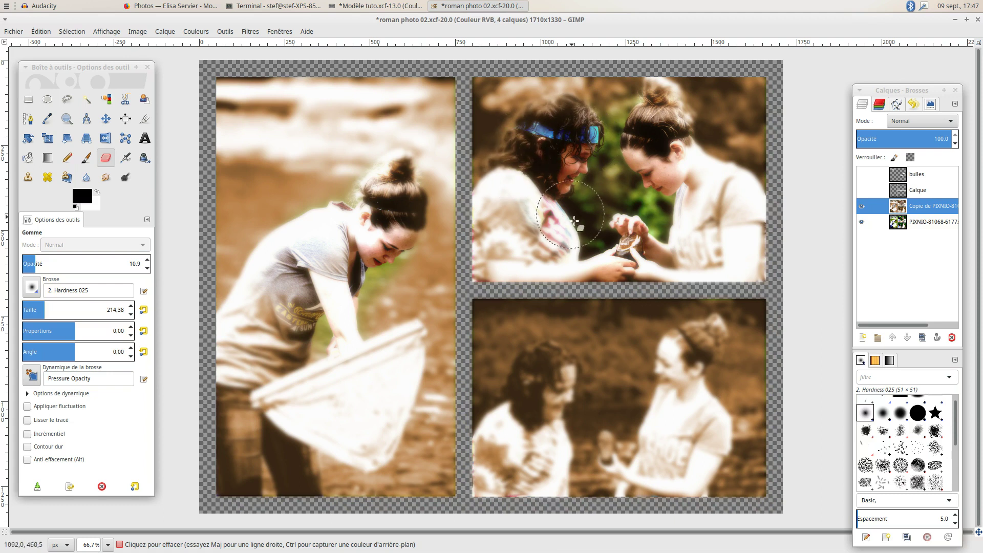
- Erase the blurred sepia copy over the left girl's hair in the lower photo
mouse_move(564, 372)
mouse_down()
mouse_move(565, 363)
mouse_move(540, 389)
mouse_move(580, 449)
mouse_move(550, 436)
mouse_move(677, 372)
mouse_move(658, 417)
mouse_move(641, 427)
mouse_move(696, 476)
mouse_move(632, 482)
mouse_move(686, 278)
mouse_move(746, 251)
mouse_move(553, 275)
mouse_move(791, 321)
mouse_up()
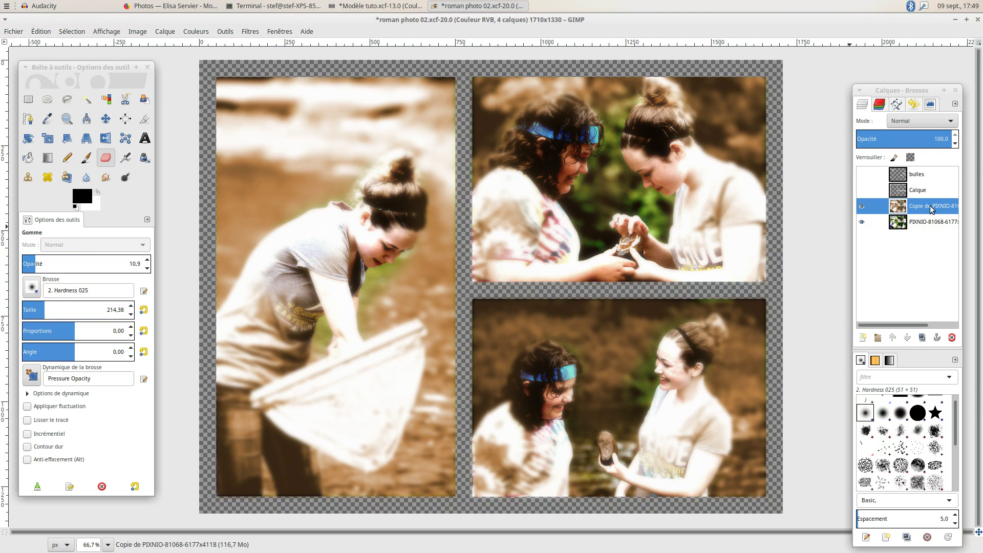
- Merge the visible layers so the blurred copy fuses into the photo layer
right_click(931, 210)
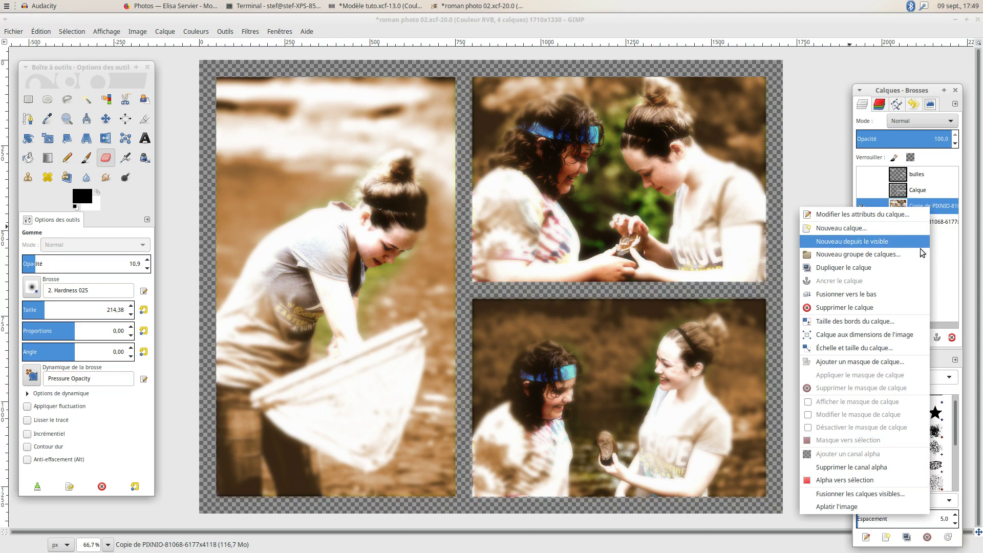
click(894, 494)
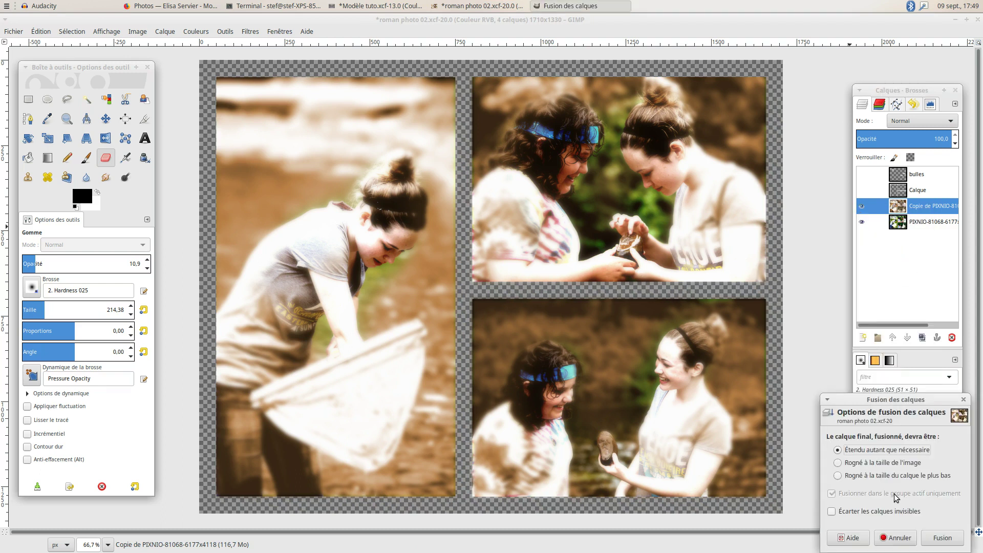
click(941, 537)
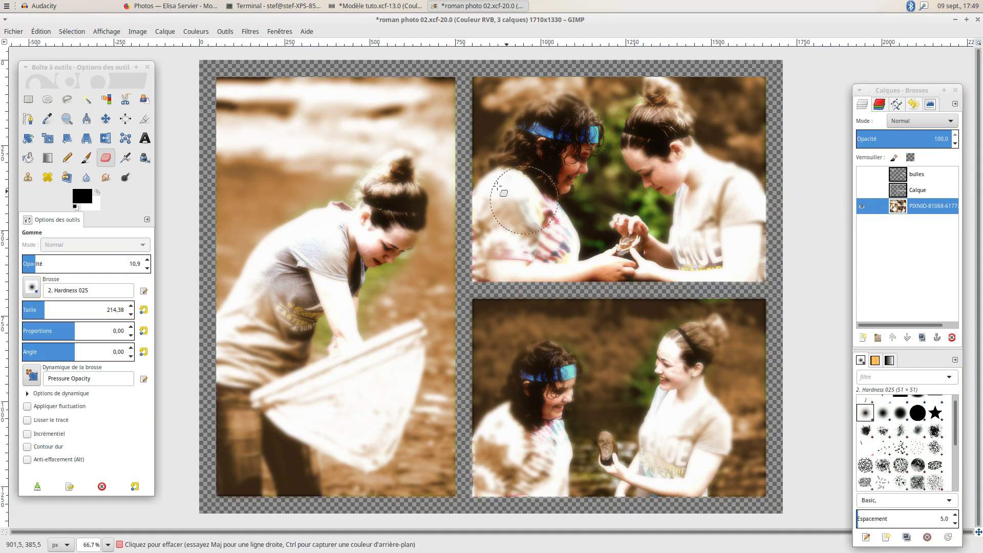
click(250, 31)
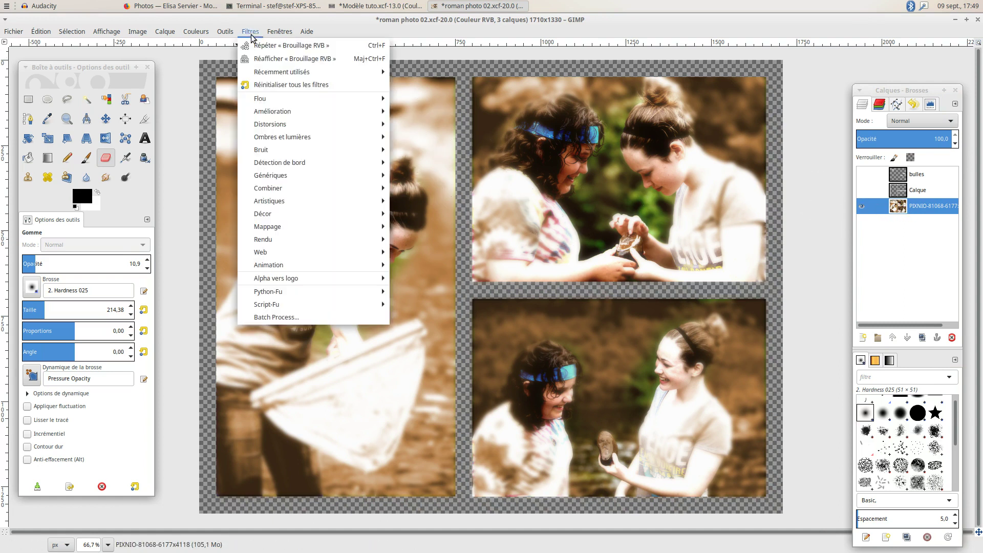
mouse_move(307, 149)
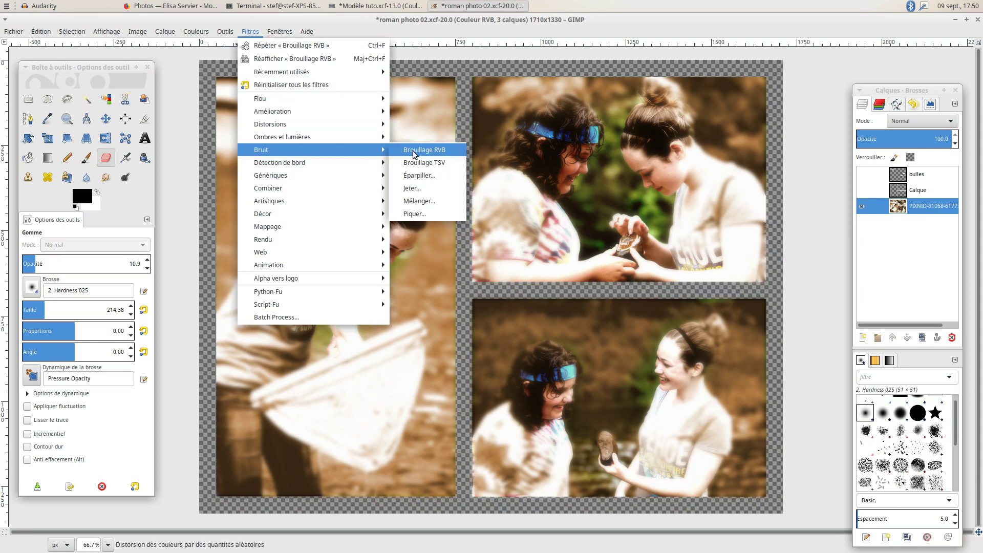
- Open the Brouillage RVB noise filter, enlarge its dialog and inspect the girl's face in the preview
click(415, 151)
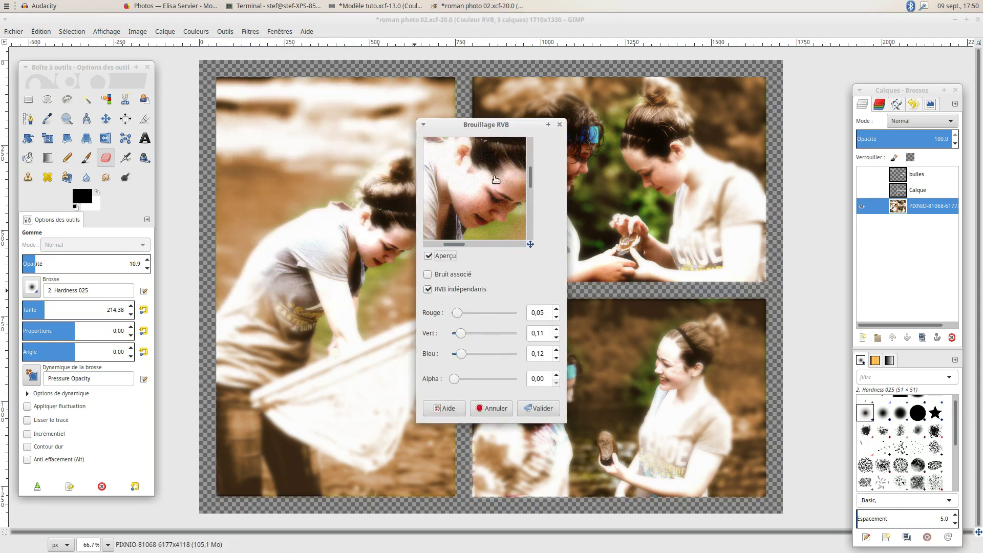
drag(513, 130, 468, 89)
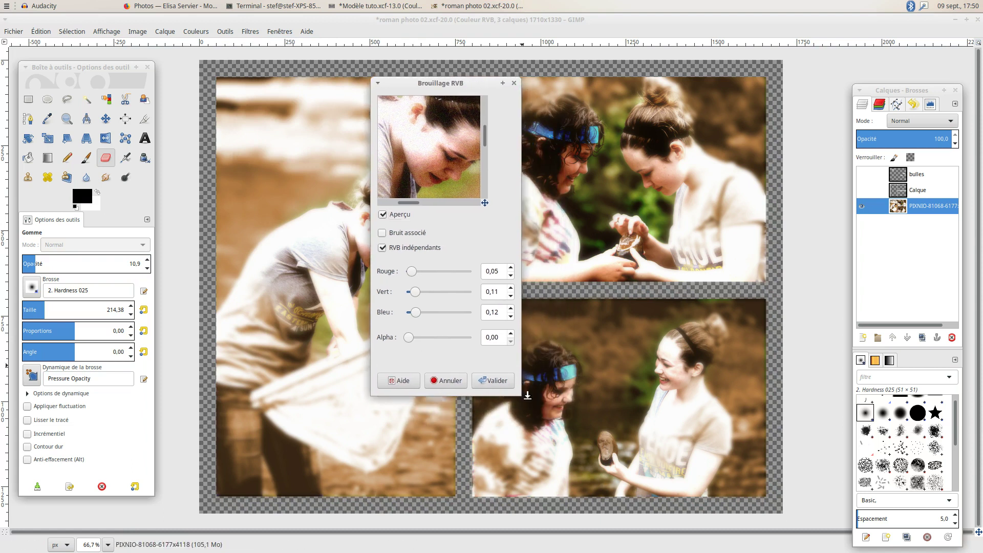
drag(518, 377, 519, 504)
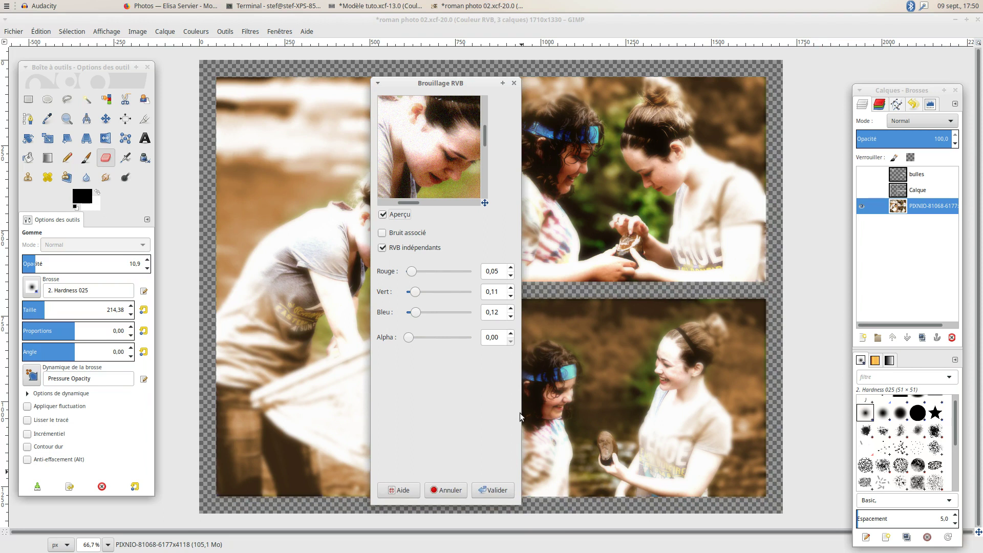
drag(517, 414, 700, 394)
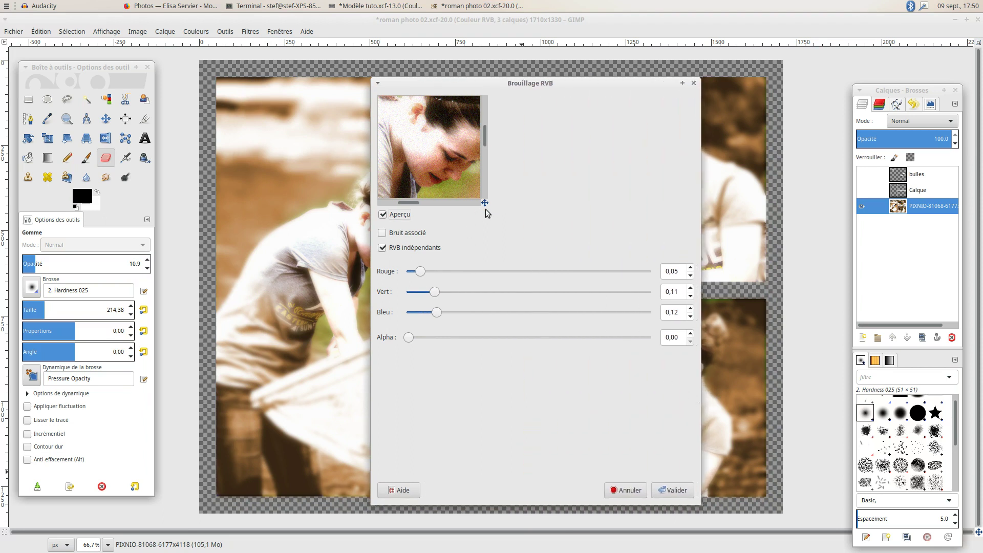
drag(484, 205, 491, 200)
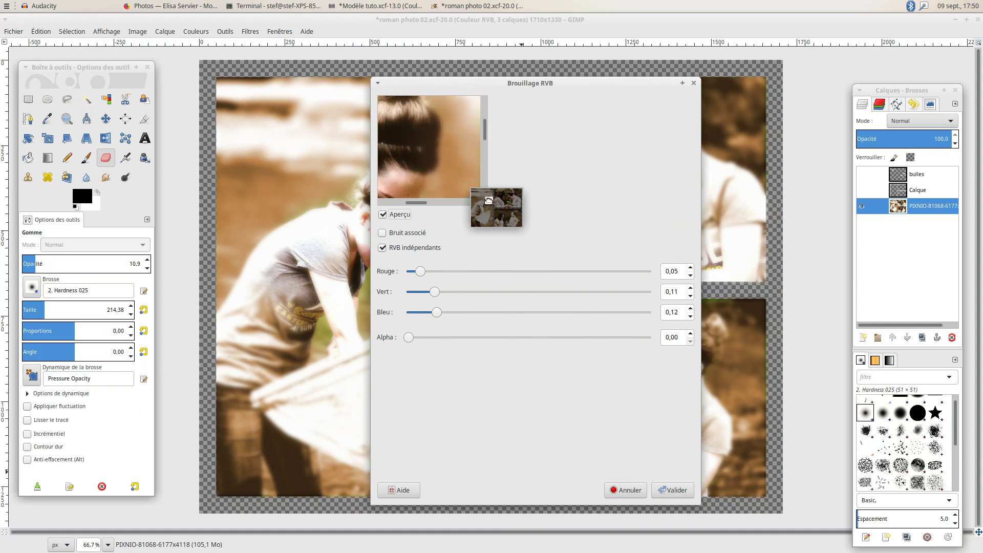
drag(491, 201, 485, 206)
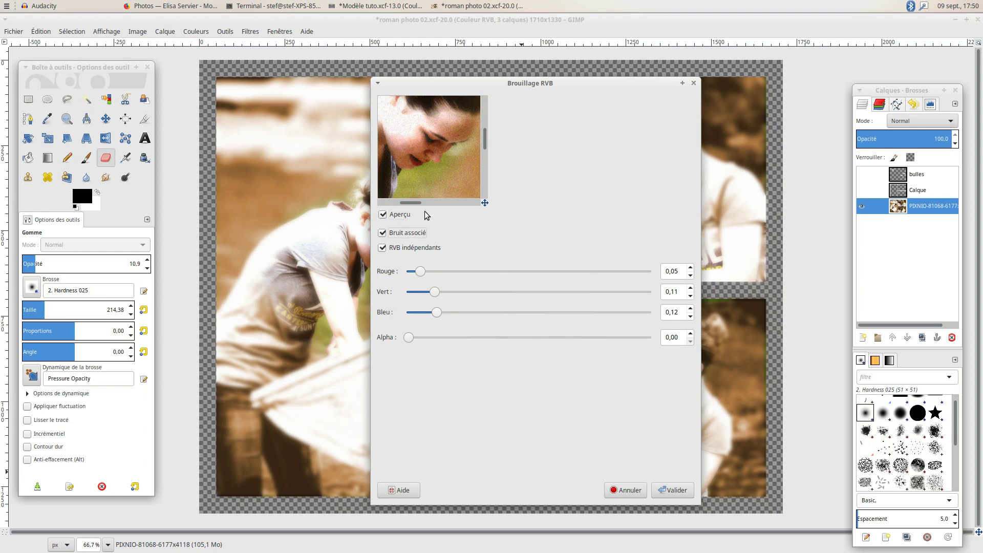
mouse_move(458, 185)
mouse_down()
mouse_move(415, 164)
mouse_move(445, 174)
mouse_up()
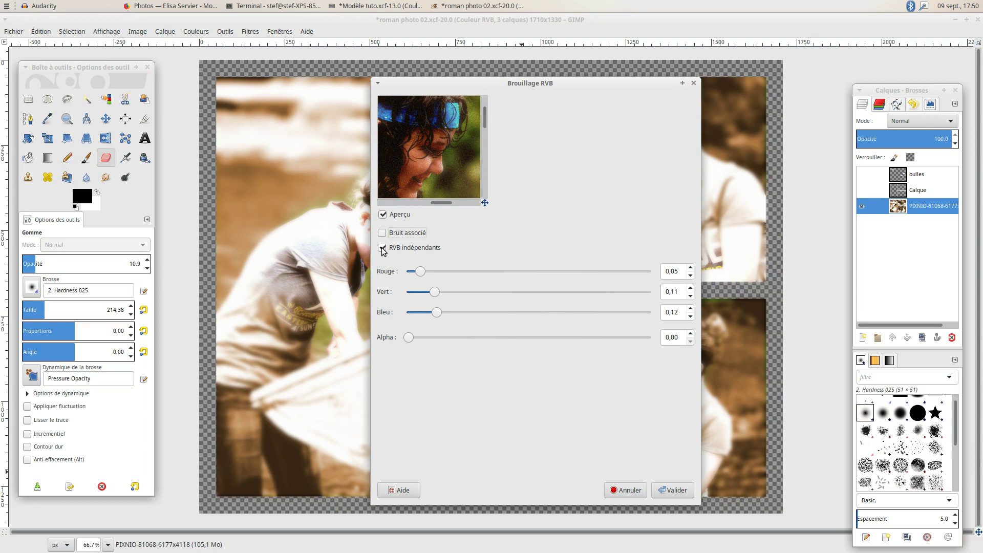
mouse_move(419, 191)
mouse_down()
mouse_move(416, 167)
mouse_move(426, 172)
mouse_up()
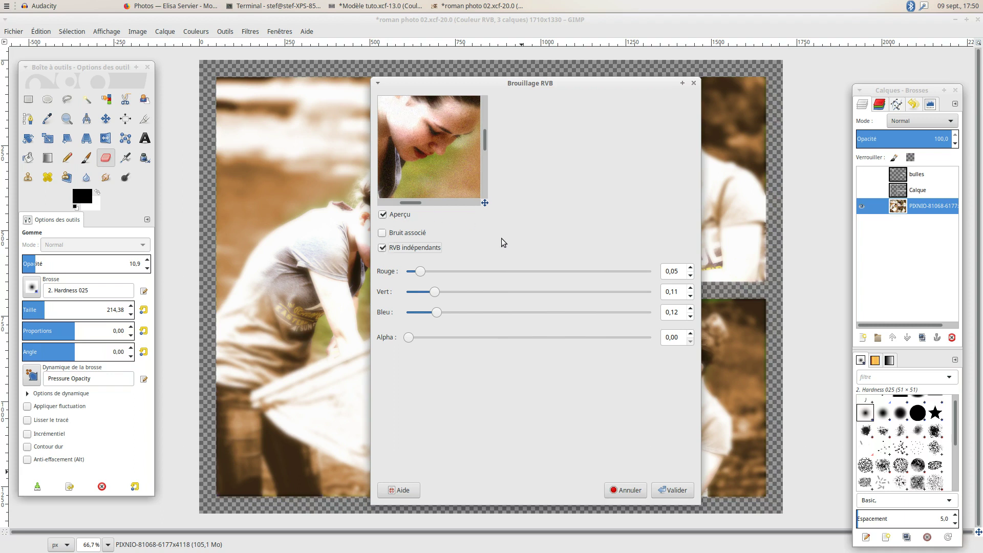
drag(457, 168, 463, 182)
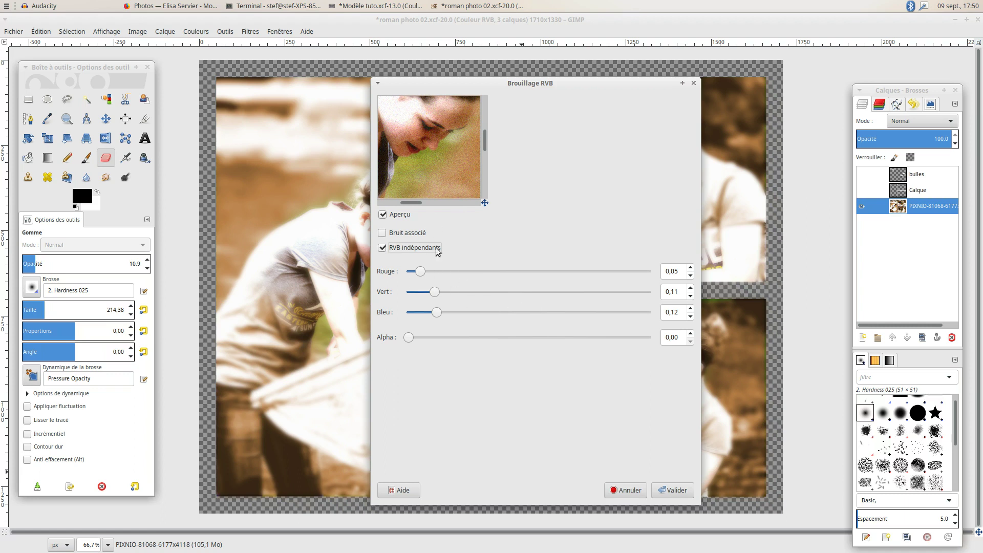
- Set independent RGB noise to red 0,11, green 0,11, blue 0,12, checking the preview
drag(421, 273, 544, 271)
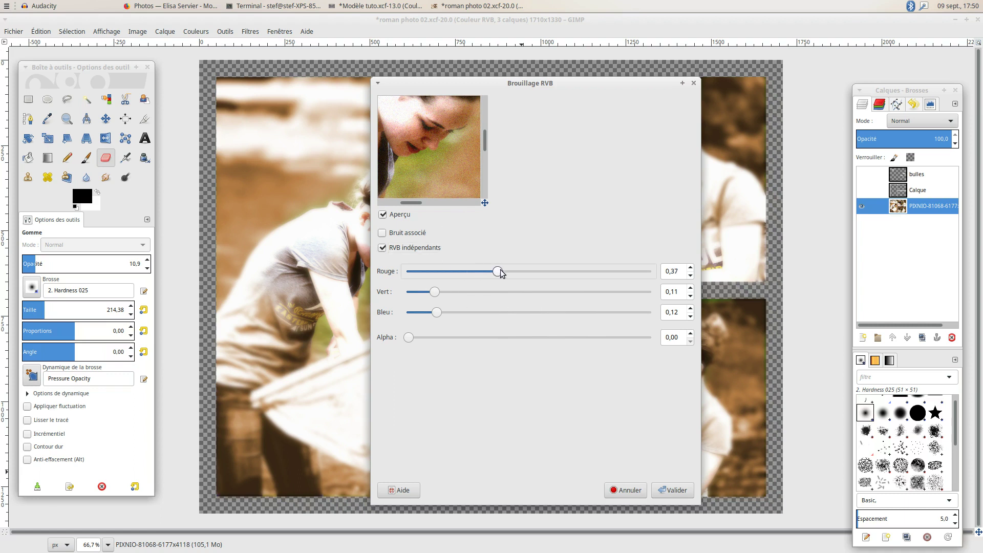
drag(543, 272, 439, 271)
mouse_move(441, 135)
mouse_down()
mouse_move(444, 175)
mouse_move(407, 162)
mouse_up()
drag(485, 203, 501, 197)
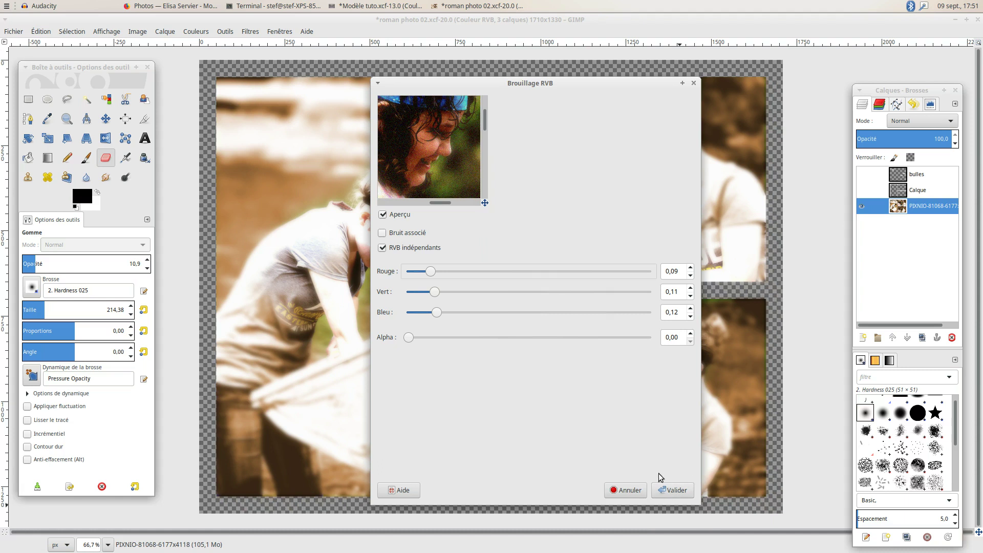
drag(424, 175, 449, 164)
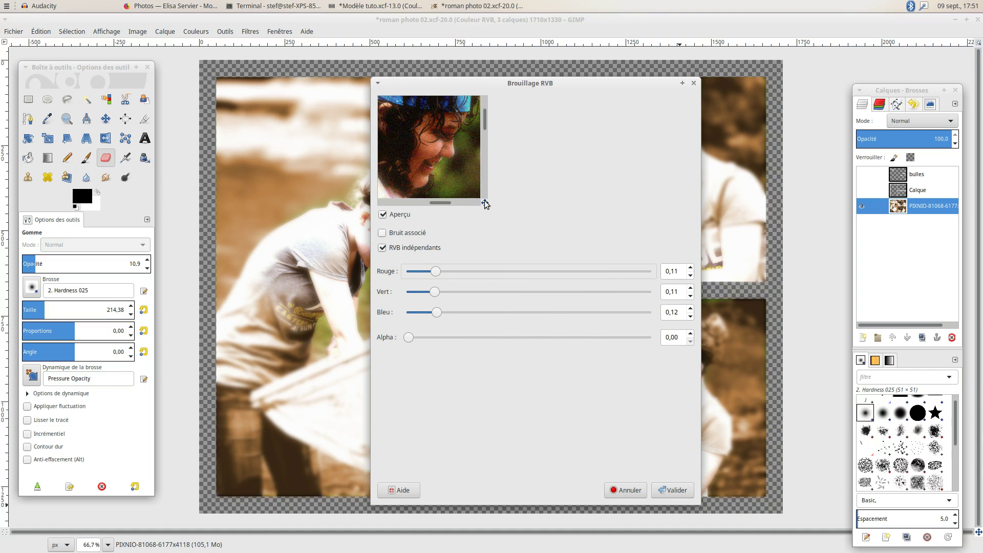
drag(484, 204, 472, 224)
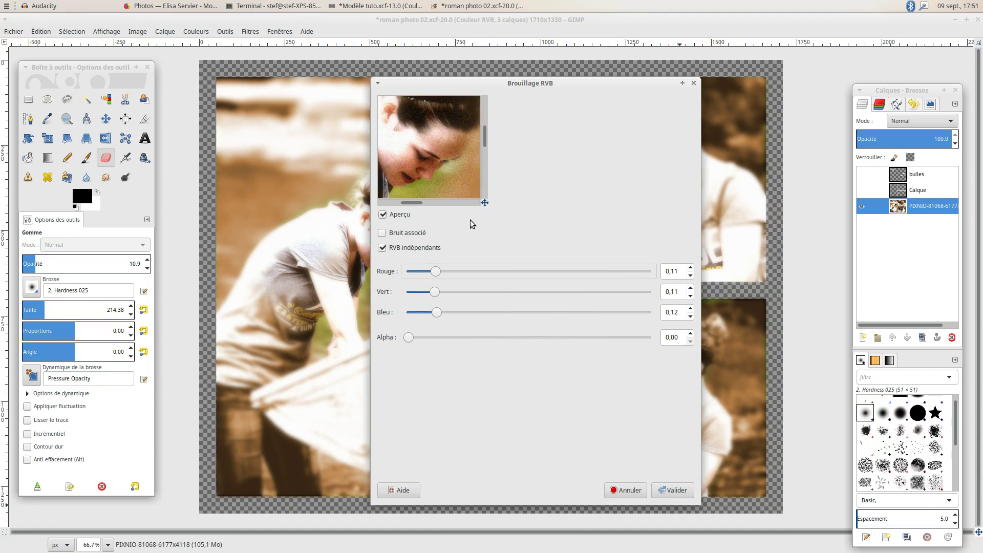
- Apply the RGB noise grain, then lightly erase above the bun and around the top-right headband
click(675, 490)
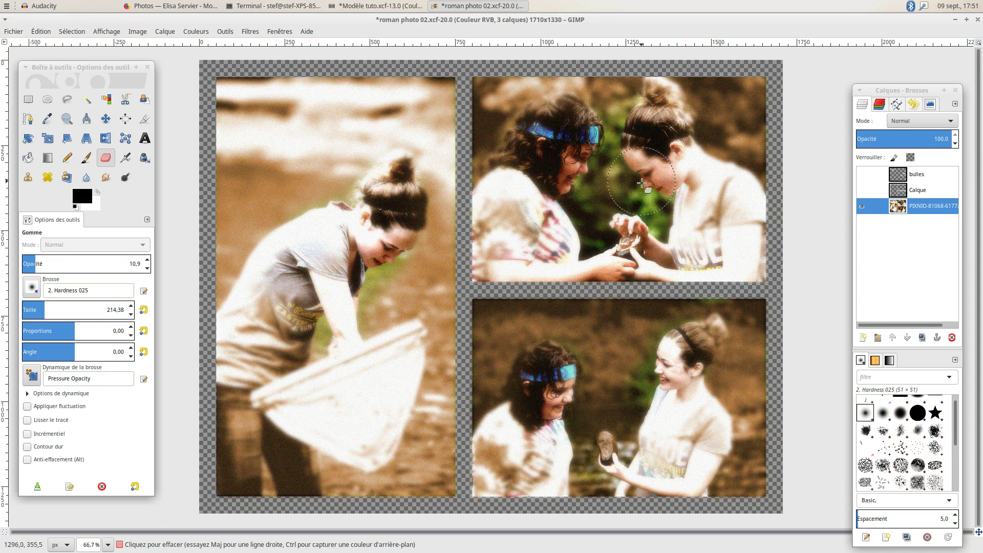
mouse_move(409, 142)
mouse_down()
mouse_move(412, 93)
mouse_move(467, 138)
mouse_move(447, 108)
mouse_move(450, 127)
mouse_move(434, 76)
mouse_move(453, 149)
mouse_move(205, 189)
mouse_move(403, 148)
mouse_move(395, 161)
mouse_move(412, 137)
mouse_up()
drag(411, 137, 318, 125)
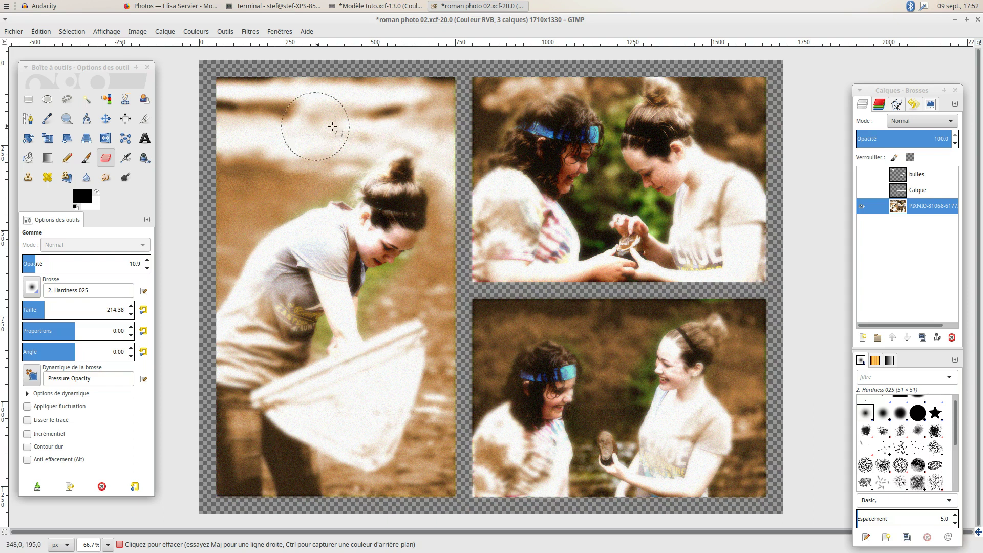
- Add a white-filled layer Calque #1, compare it on and off, and set its opacity to about 31.6
click(862, 339)
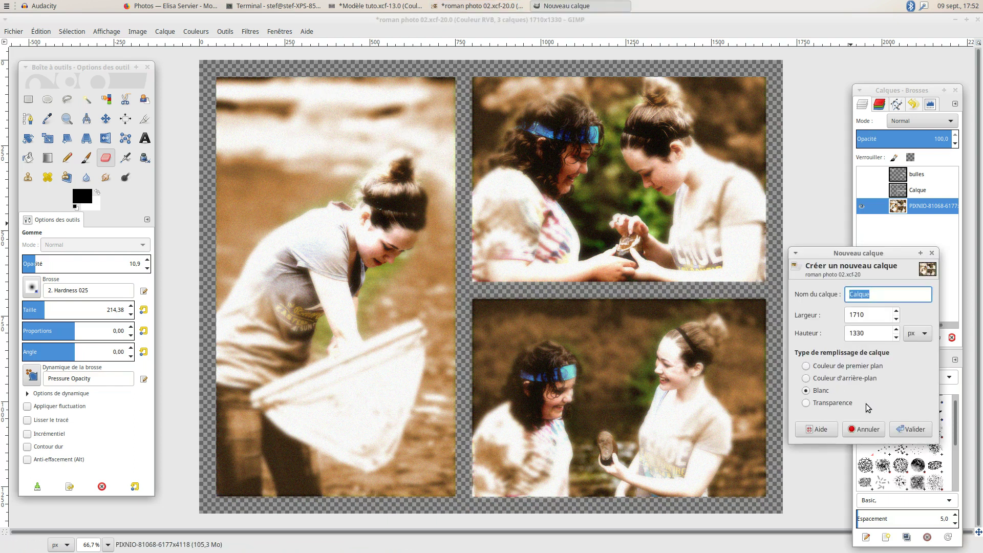
click(909, 429)
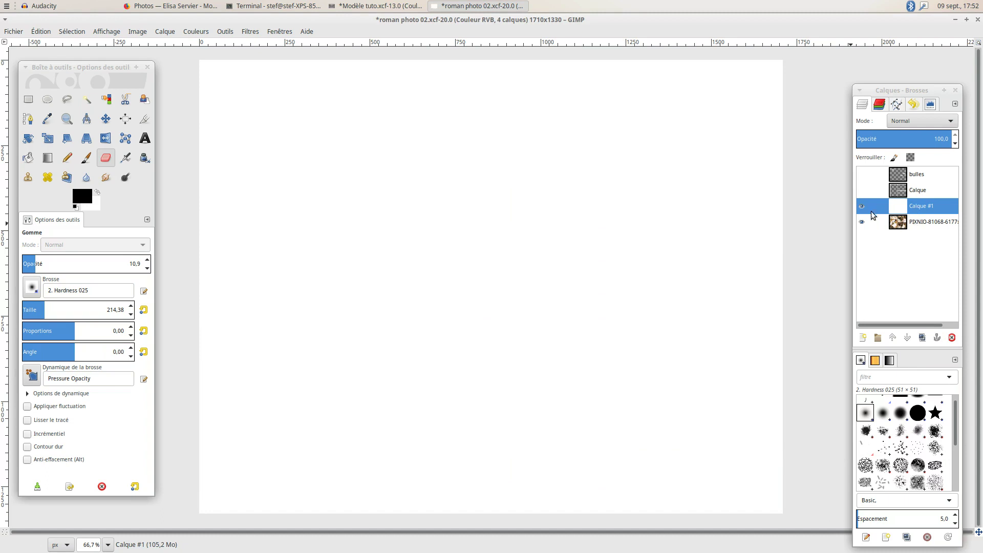
click(861, 206)
click(861, 207)
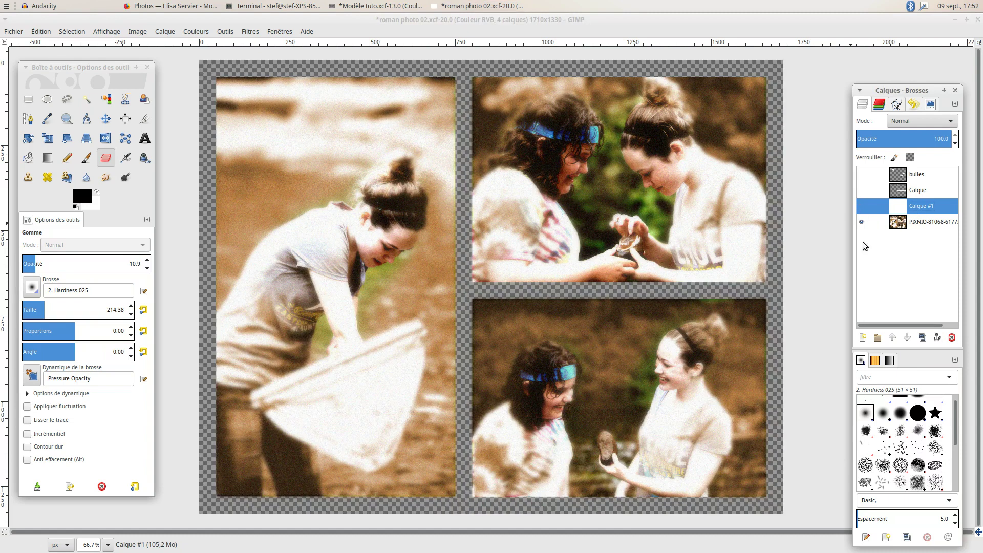
click(861, 206)
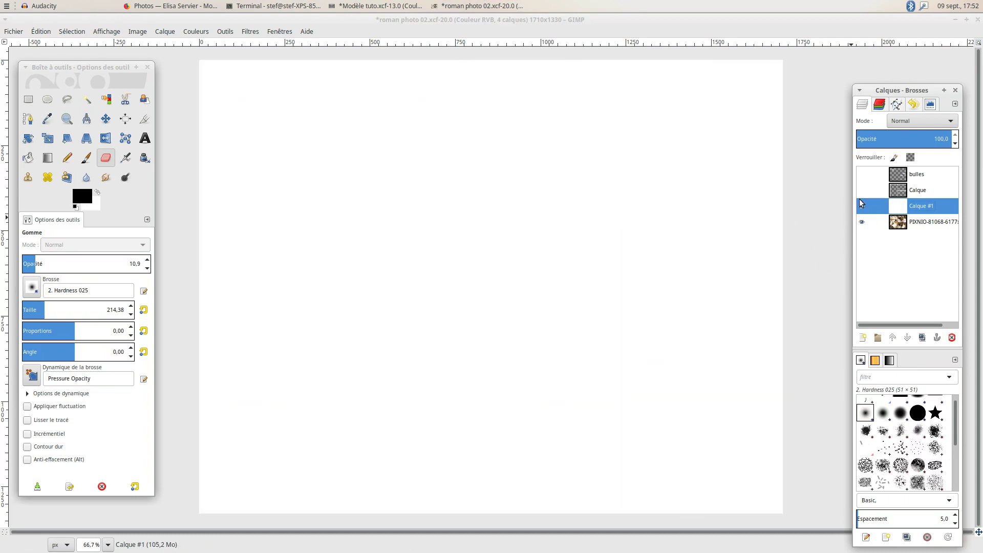
drag(919, 141, 906, 138)
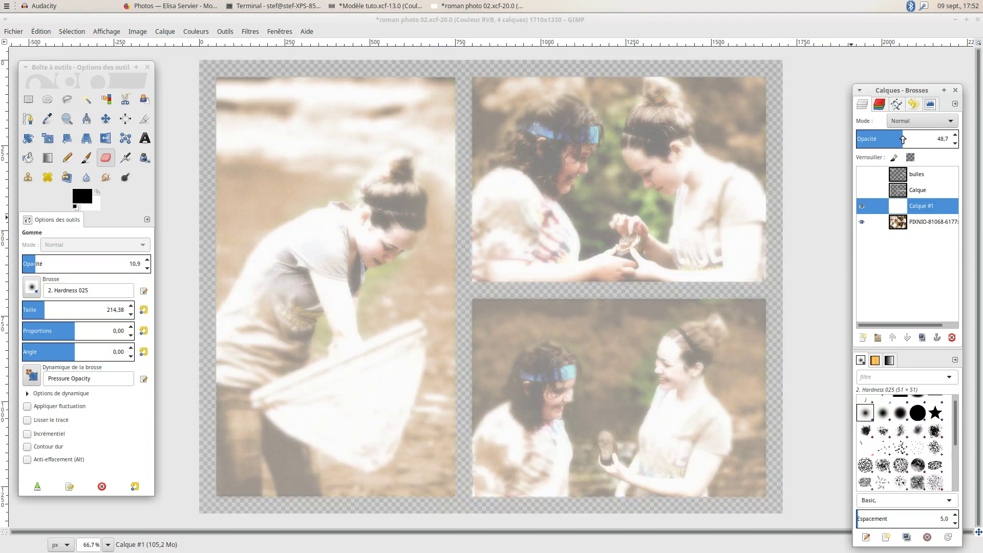
drag(902, 139, 897, 141)
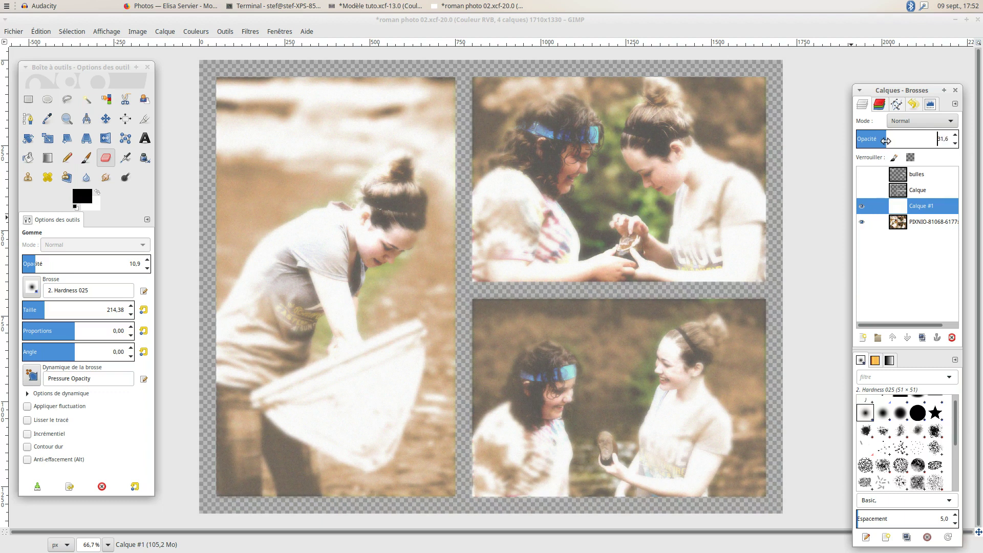
- Erase the white haze over the left girl's hair and top-right face, raising overlay opacity to 48.1
click(108, 162)
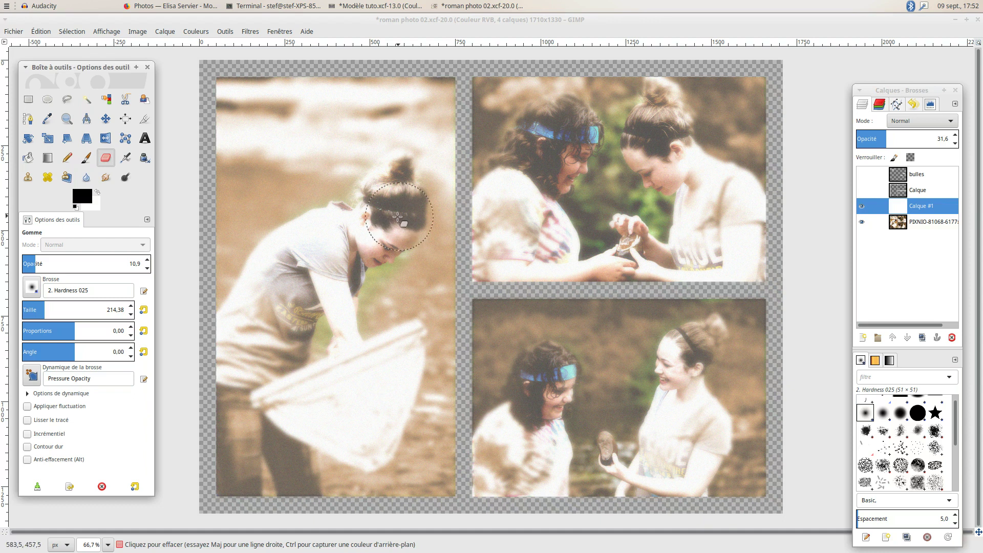
drag(399, 189, 330, 166)
mouse_move(662, 131)
mouse_down()
mouse_move(636, 175)
mouse_move(666, 150)
mouse_move(655, 229)
mouse_move(616, 140)
mouse_move(686, 151)
mouse_move(546, 153)
mouse_move(593, 238)
mouse_move(600, 124)
mouse_up()
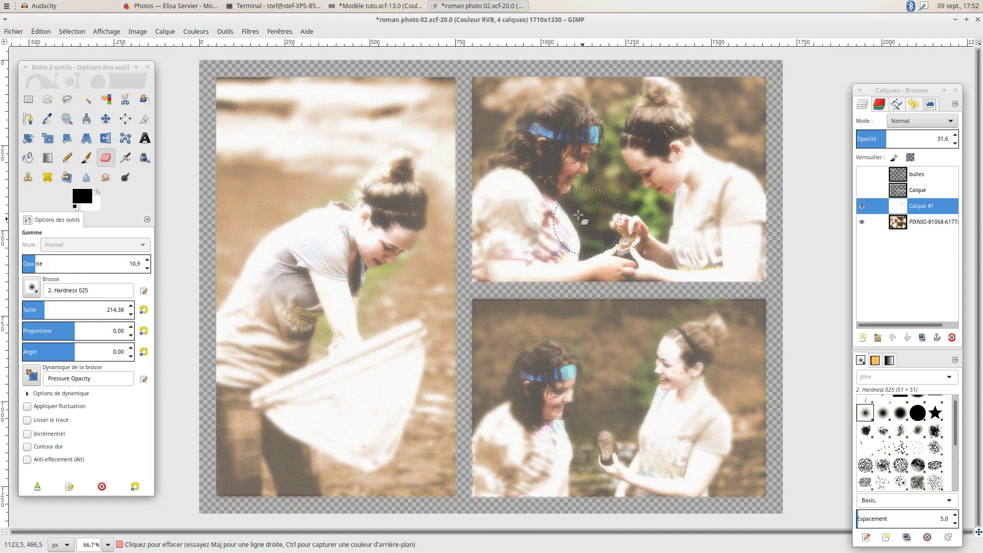
drag(890, 141, 902, 141)
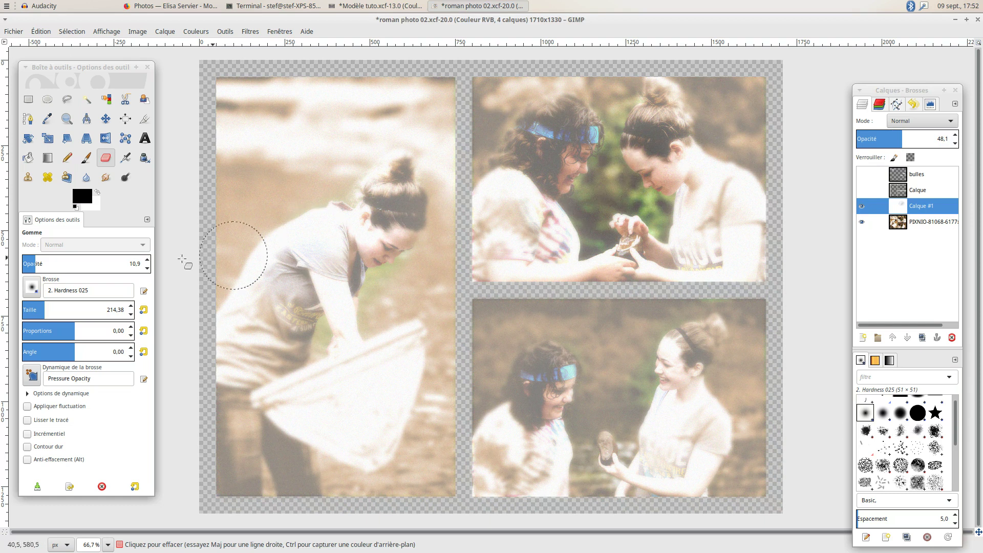
- With eraser opacity 18.9, clear the haze over the hands, faces, shoulder and bottom-right girl
click(43, 264)
drag(43, 264, 46, 264)
mouse_move(635, 164)
mouse_down()
mouse_move(621, 226)
mouse_move(646, 225)
mouse_move(620, 158)
mouse_move(575, 141)
mouse_move(634, 236)
mouse_move(578, 134)
mouse_move(569, 240)
mouse_move(675, 199)
mouse_up()
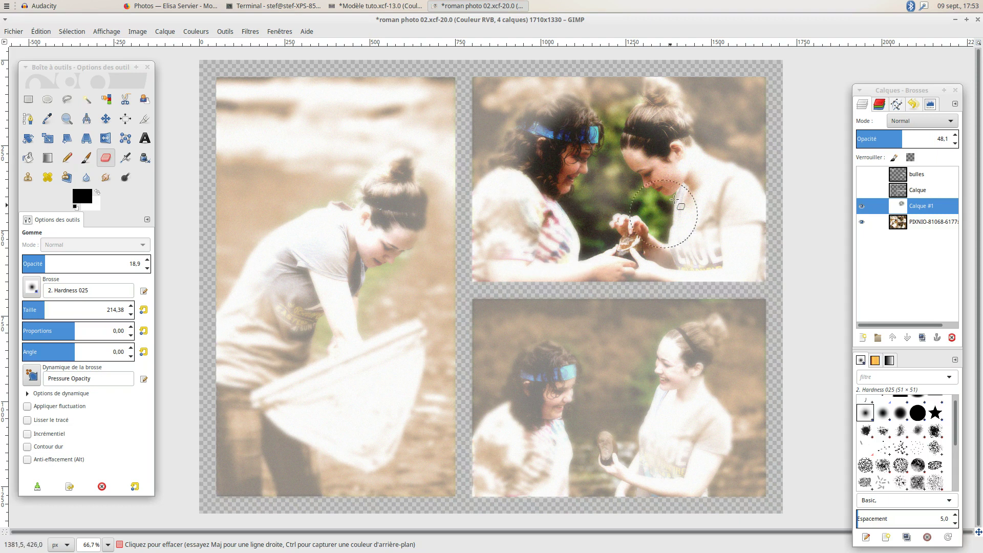
drag(577, 174, 617, 168)
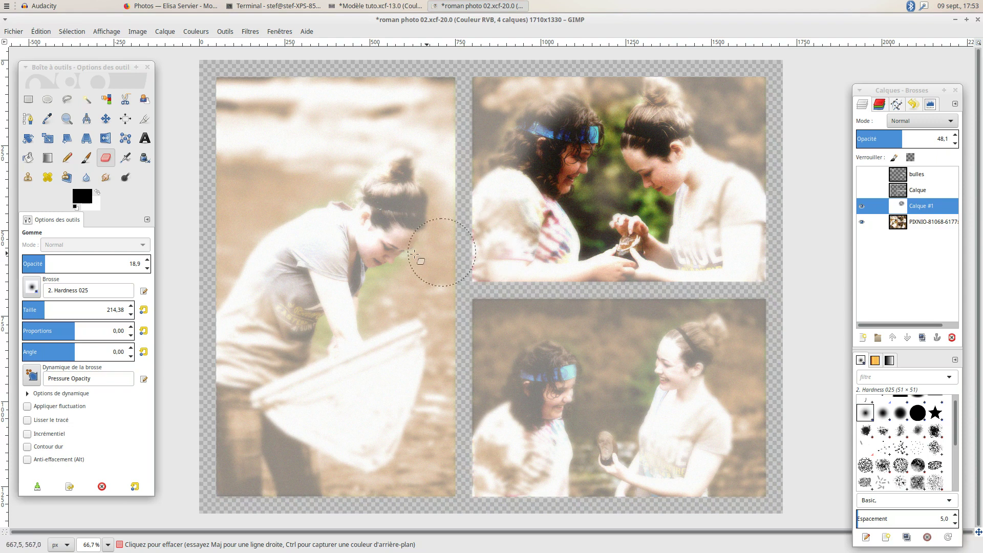
drag(385, 207, 374, 179)
mouse_move(329, 351)
mouse_down()
mouse_move(384, 264)
mouse_move(373, 312)
mouse_move(341, 333)
mouse_move(378, 246)
mouse_move(371, 295)
mouse_move(318, 231)
mouse_move(307, 359)
mouse_move(329, 220)
mouse_move(354, 336)
mouse_move(329, 219)
mouse_move(384, 175)
mouse_move(352, 164)
mouse_move(346, 286)
mouse_move(320, 264)
mouse_move(327, 333)
mouse_move(284, 251)
mouse_move(397, 256)
mouse_move(349, 307)
mouse_move(290, 262)
mouse_move(308, 363)
mouse_move(335, 194)
mouse_move(308, 241)
mouse_move(328, 328)
mouse_up()
mouse_move(636, 369)
mouse_down()
mouse_move(568, 369)
mouse_move(622, 361)
mouse_move(614, 417)
mouse_move(612, 365)
mouse_move(618, 384)
mouse_move(607, 402)
mouse_move(595, 385)
mouse_move(640, 389)
mouse_move(660, 409)
mouse_move(650, 425)
mouse_move(590, 417)
mouse_move(543, 368)
mouse_move(604, 328)
mouse_move(659, 428)
mouse_move(667, 367)
mouse_move(589, 461)
mouse_move(566, 346)
mouse_move(520, 414)
mouse_move(564, 424)
mouse_move(676, 414)
mouse_move(660, 389)
mouse_move(636, 433)
mouse_up()
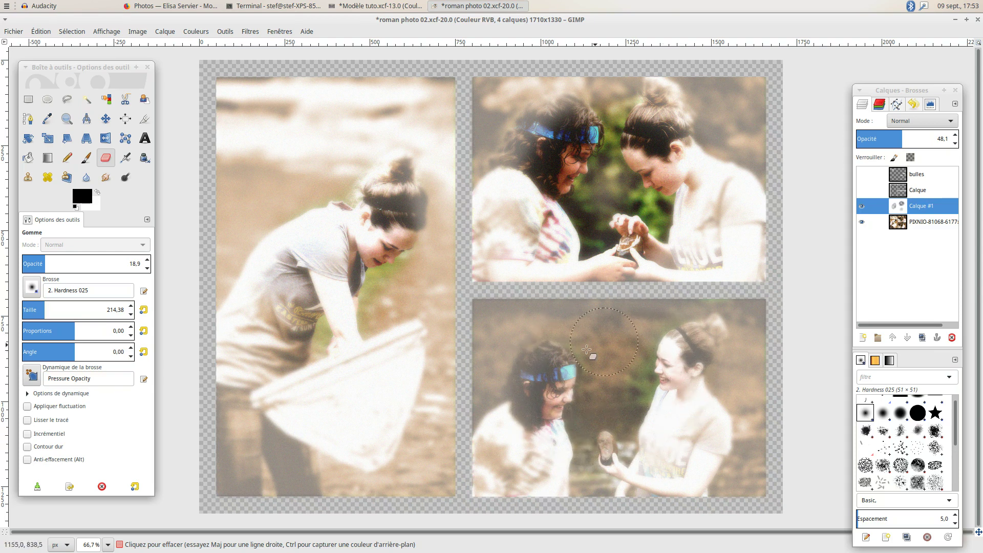
- Erase haze over the lower-panel faces, hair and stone at eraser opacity 31.9, then 14.7
click(61, 265)
mouse_move(598, 378)
mouse_down()
mouse_move(622, 430)
mouse_move(609, 343)
mouse_move(555, 389)
mouse_move(575, 444)
mouse_move(543, 358)
mouse_move(525, 409)
mouse_move(541, 384)
mouse_up()
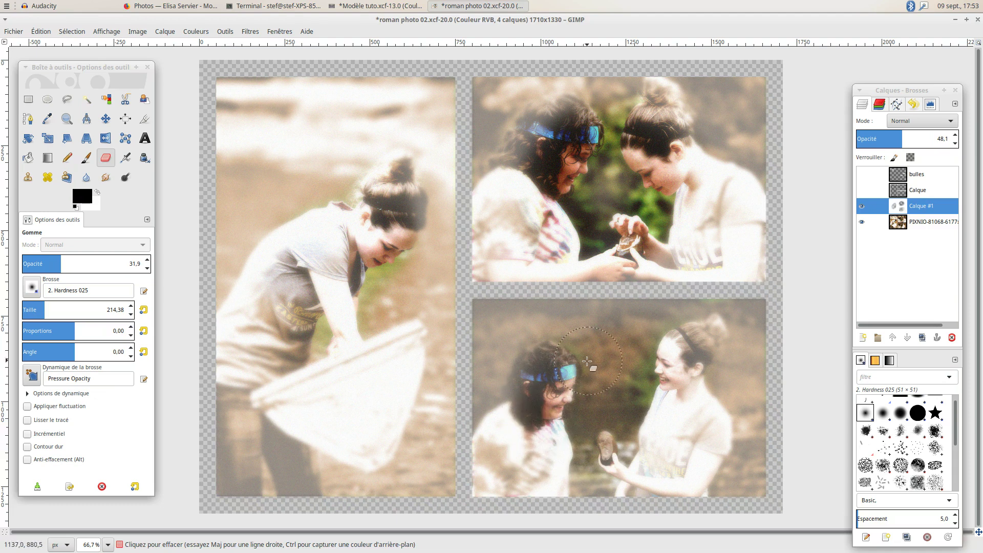
click(40, 264)
drag(545, 362, 533, 409)
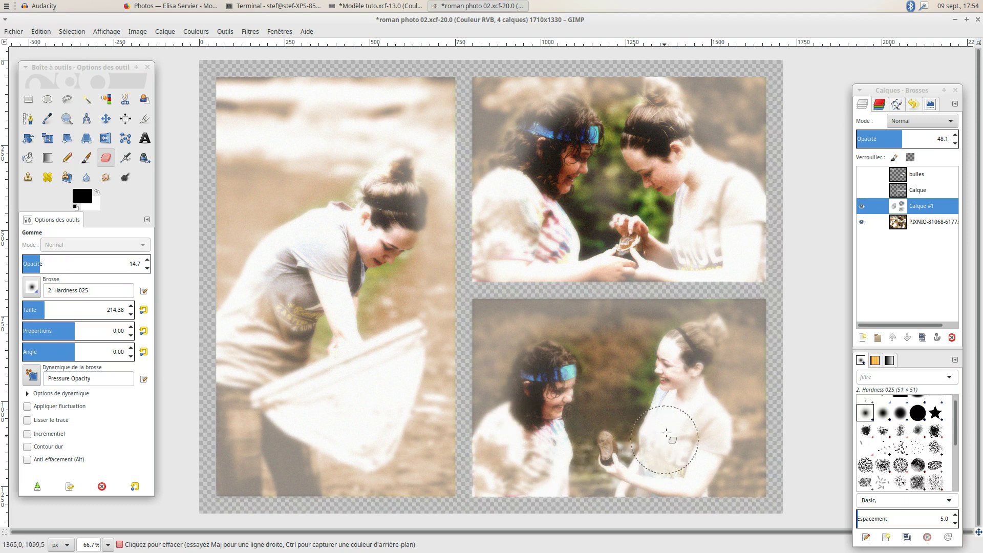
mouse_move(668, 362)
mouse_down()
mouse_move(693, 382)
mouse_move(650, 449)
mouse_up()
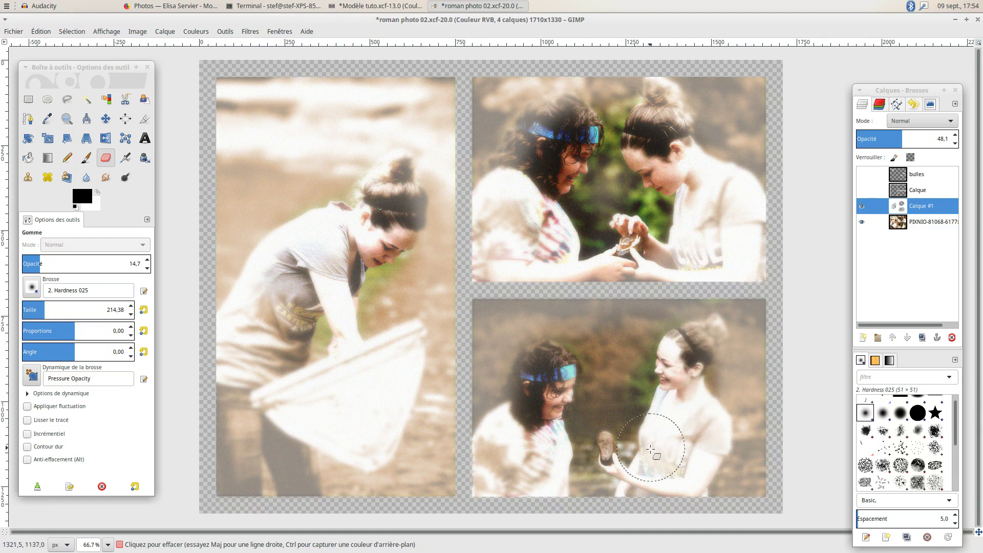
drag(650, 449, 618, 353)
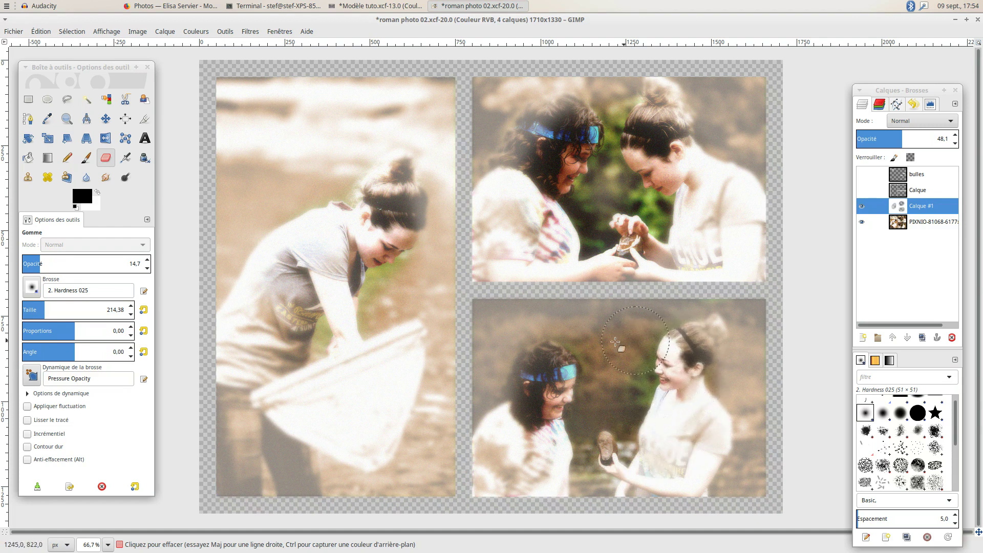
drag(541, 351, 535, 409)
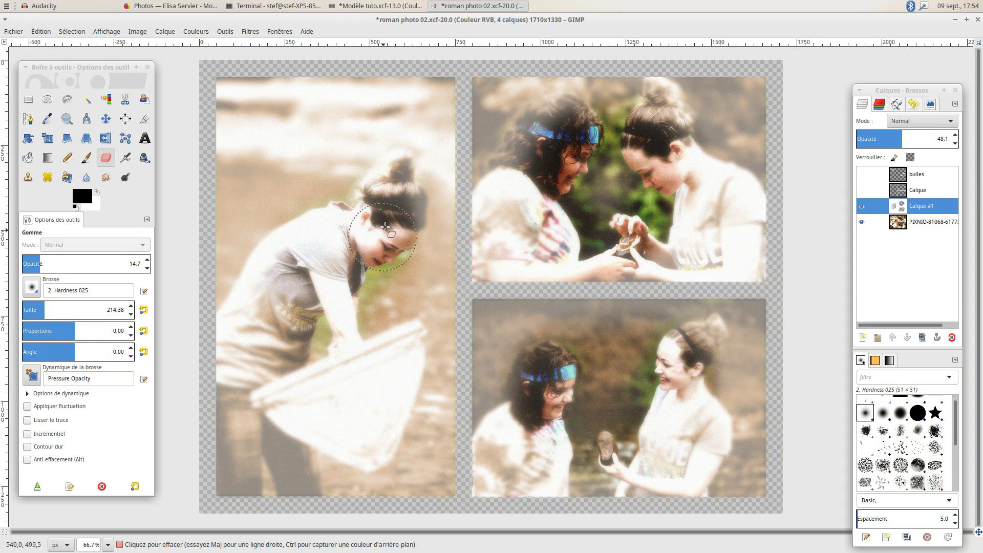
drag(372, 282, 385, 320)
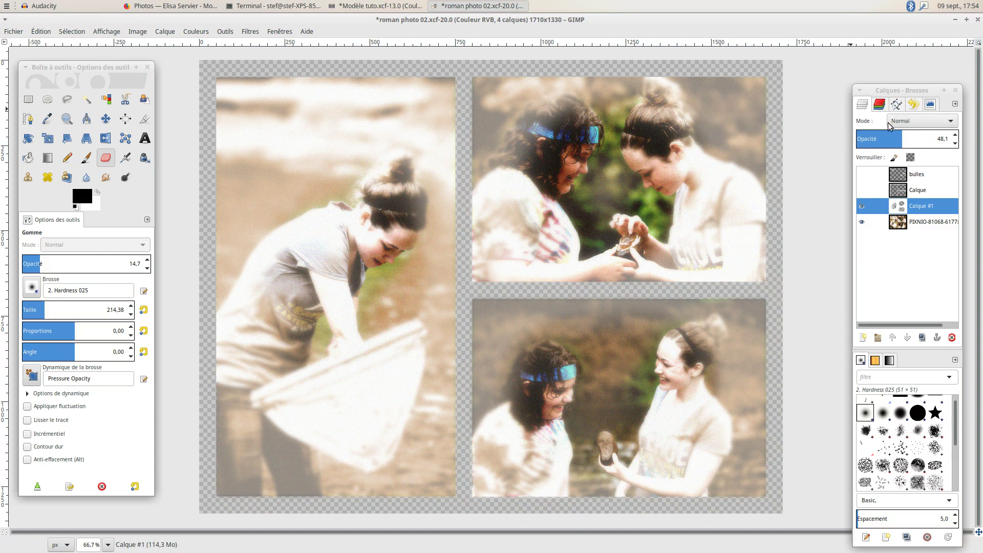
- Lower the white overlay to 20.3 opacity and repeat the RGB Noise filter
drag(900, 138, 899, 139)
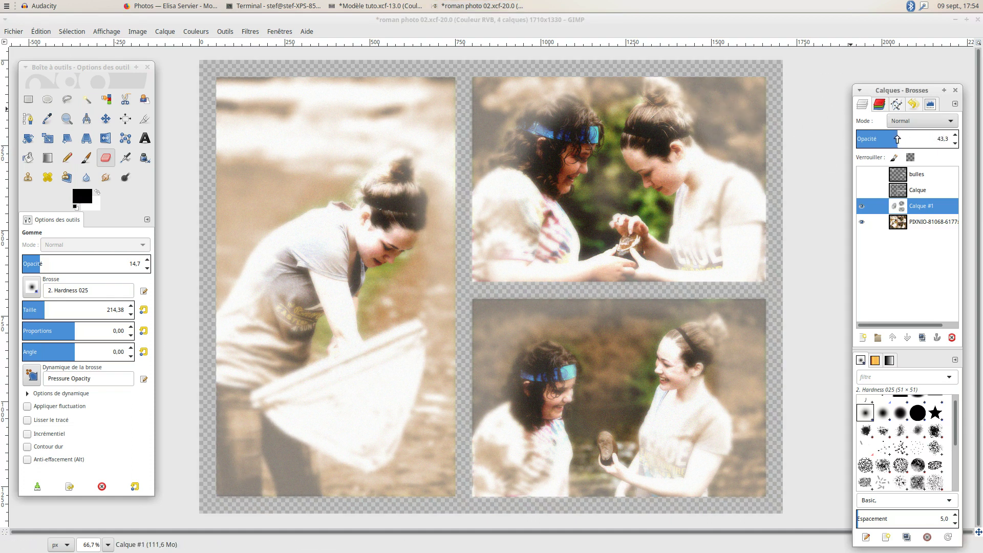
drag(890, 139, 889, 140)
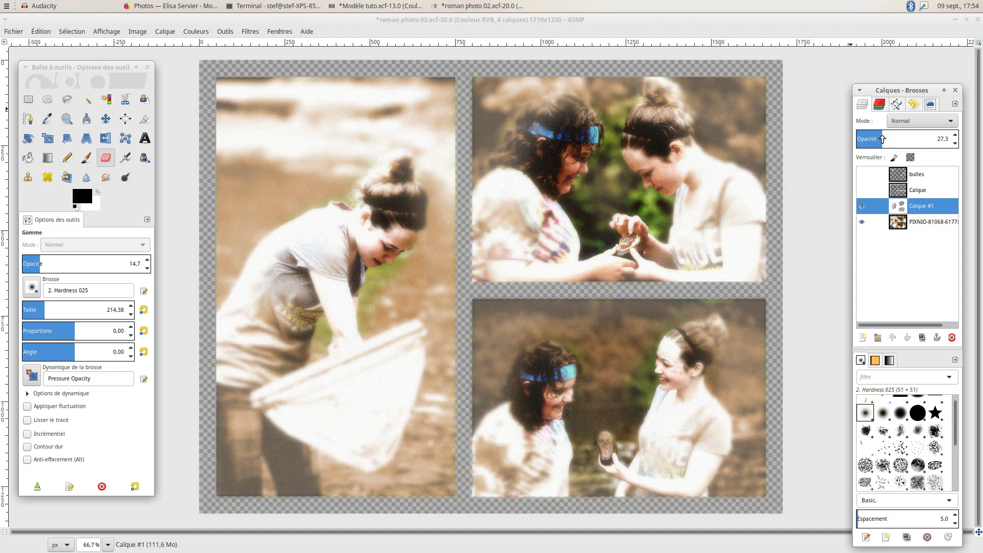
mouse_move(880, 139)
mouse_down()
mouse_move(850, 142)
mouse_move(877, 141)
mouse_up()
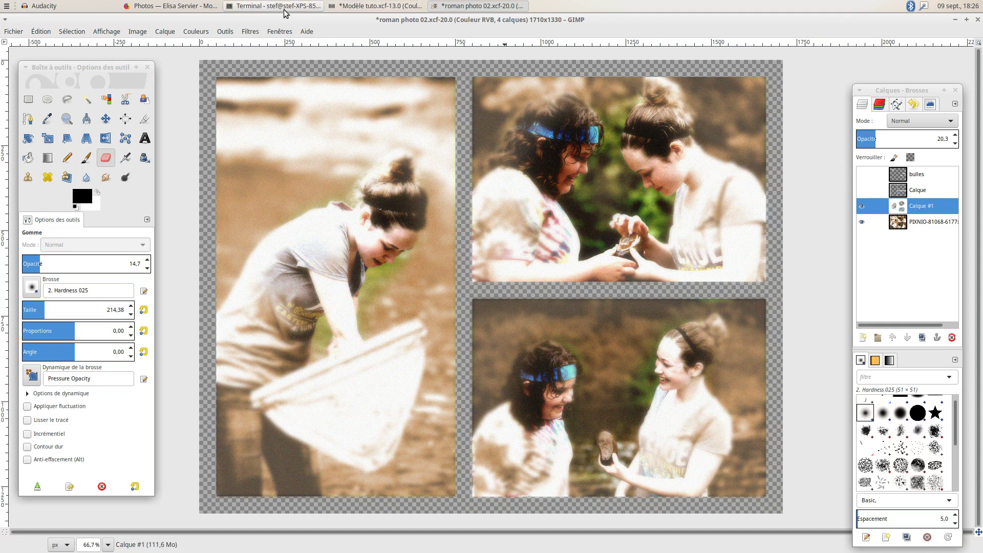
click(246, 32)
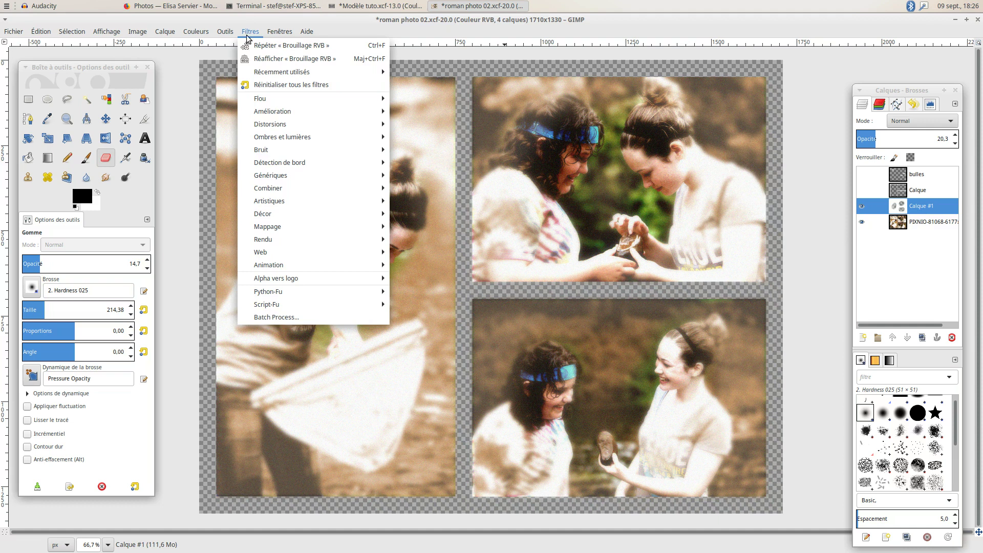
click(322, 47)
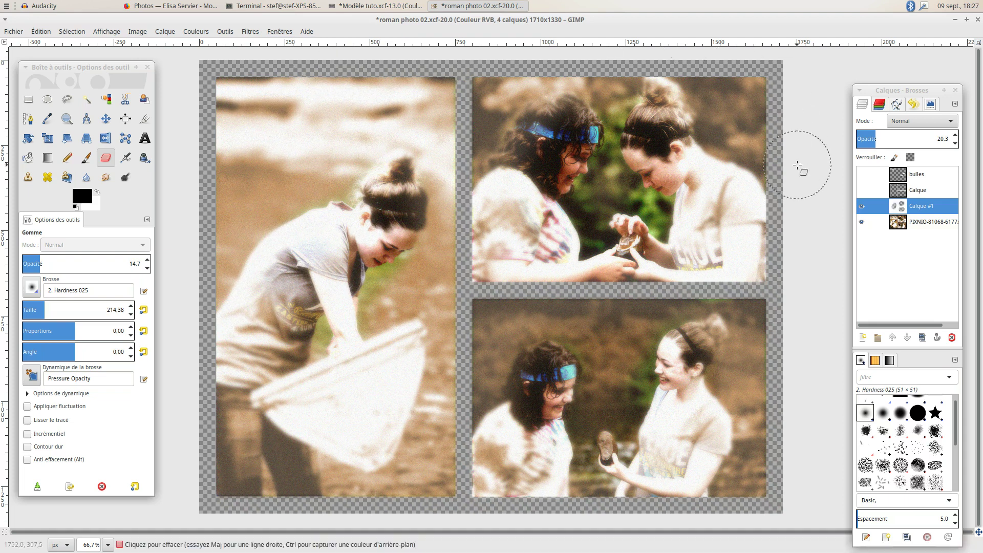
- Make the panel-frame Calque layer and the bulles speech-bubble layer visible
click(863, 190)
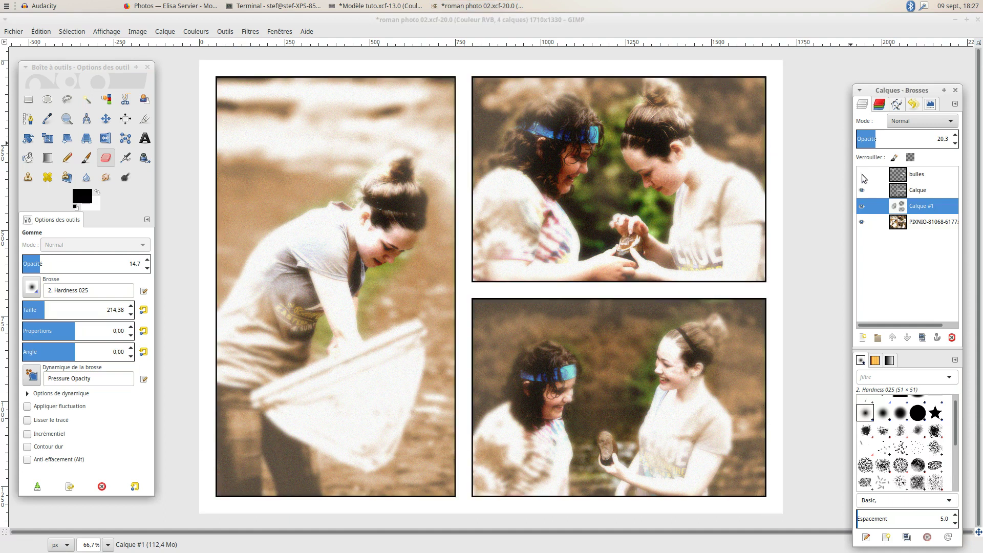
click(862, 174)
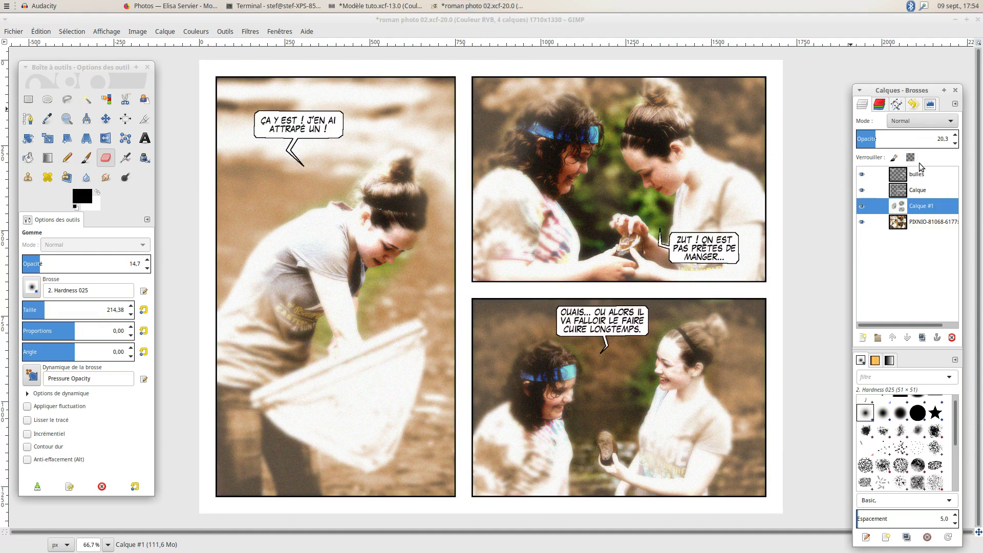